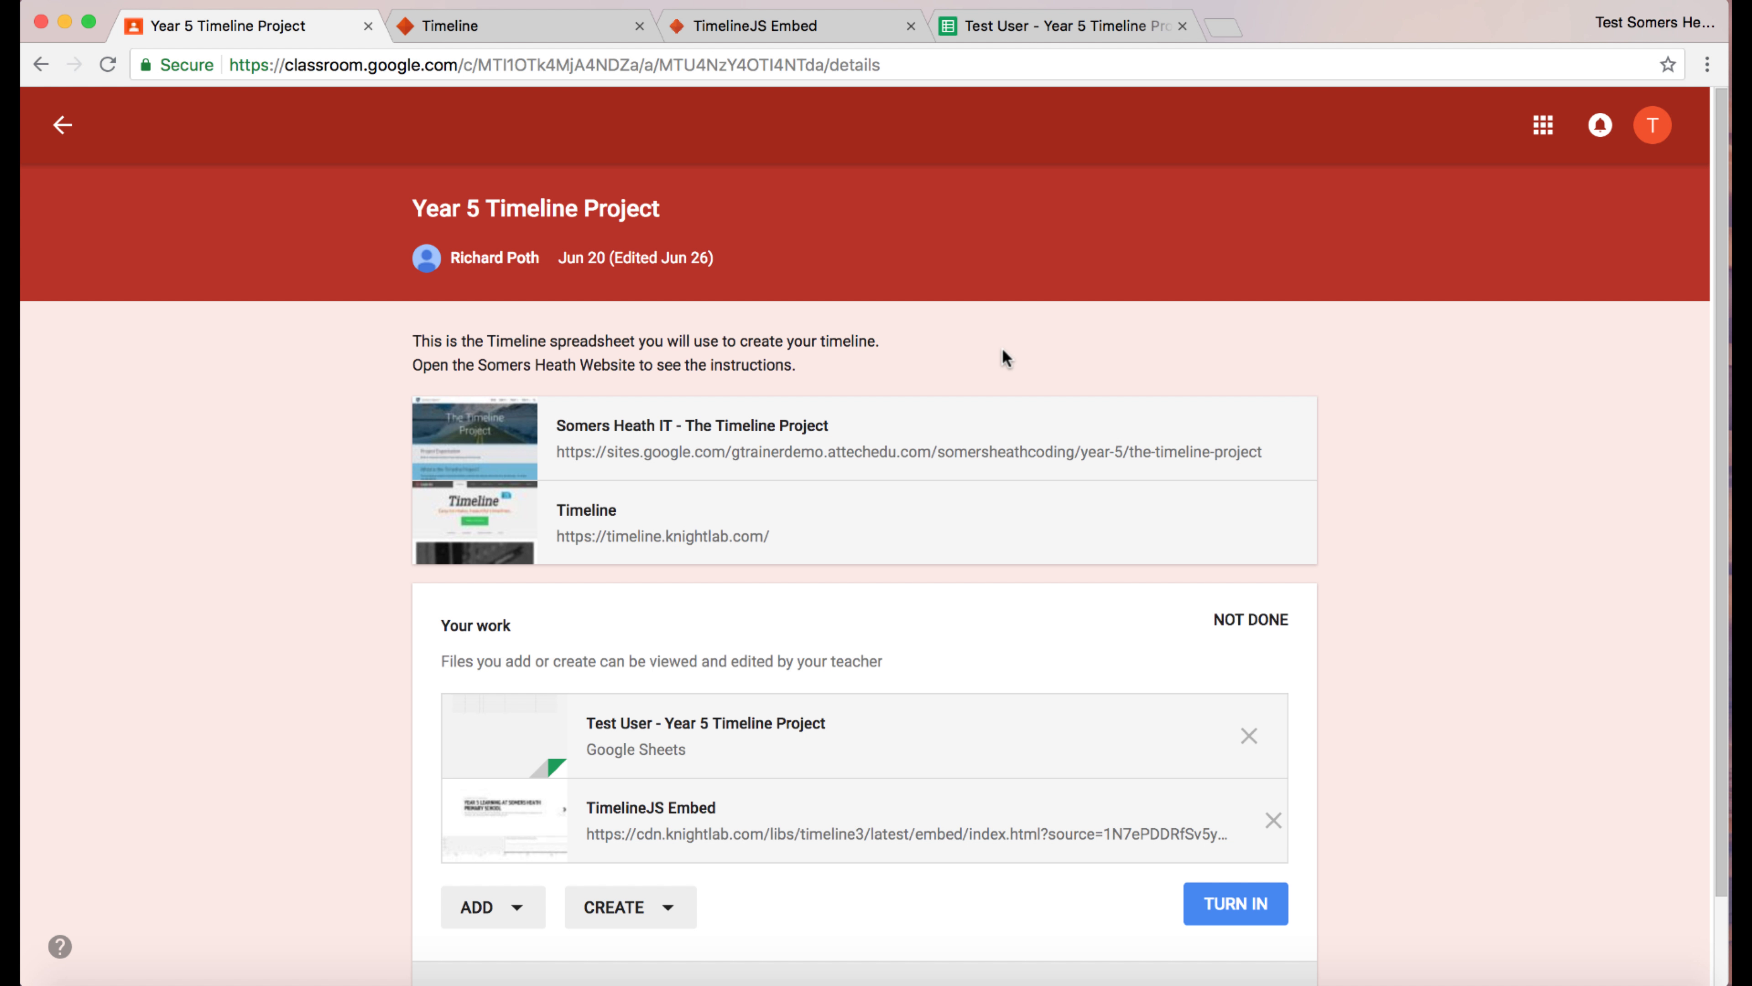
Switch from the Classroom assignment to the Year 5 Timeline Project spreadsheet tab.
click(1056, 31)
click(46, 439)
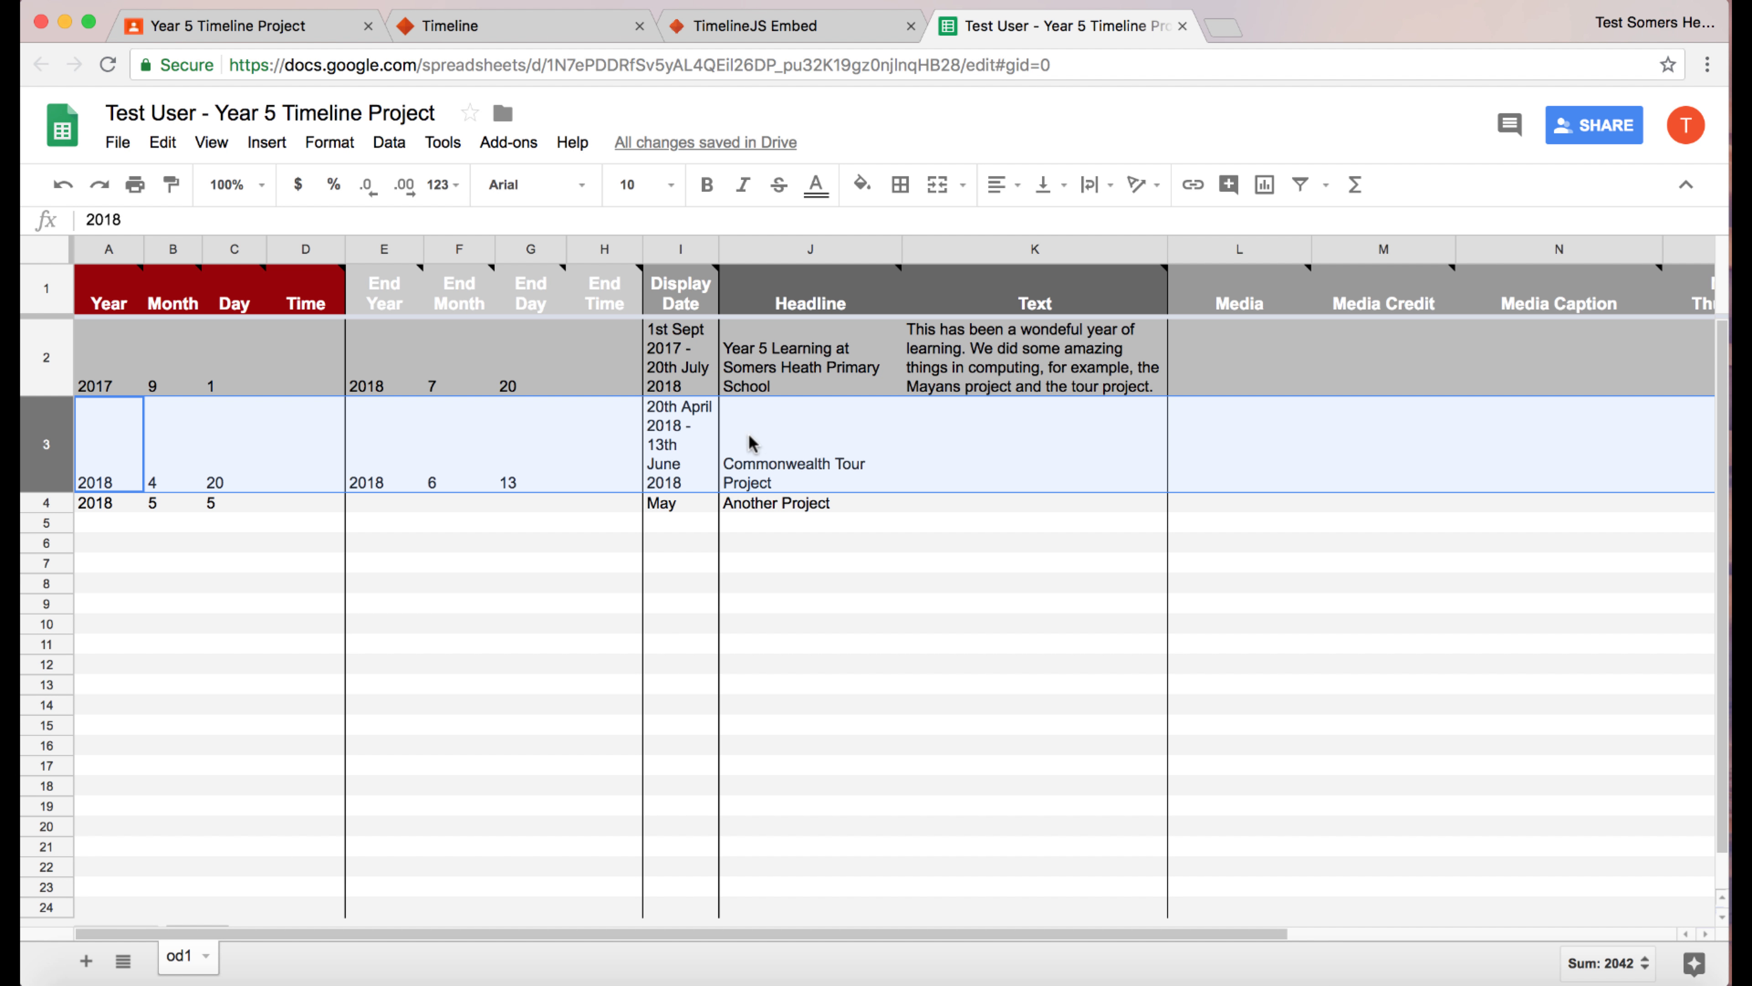
click(799, 450)
key(Tab)
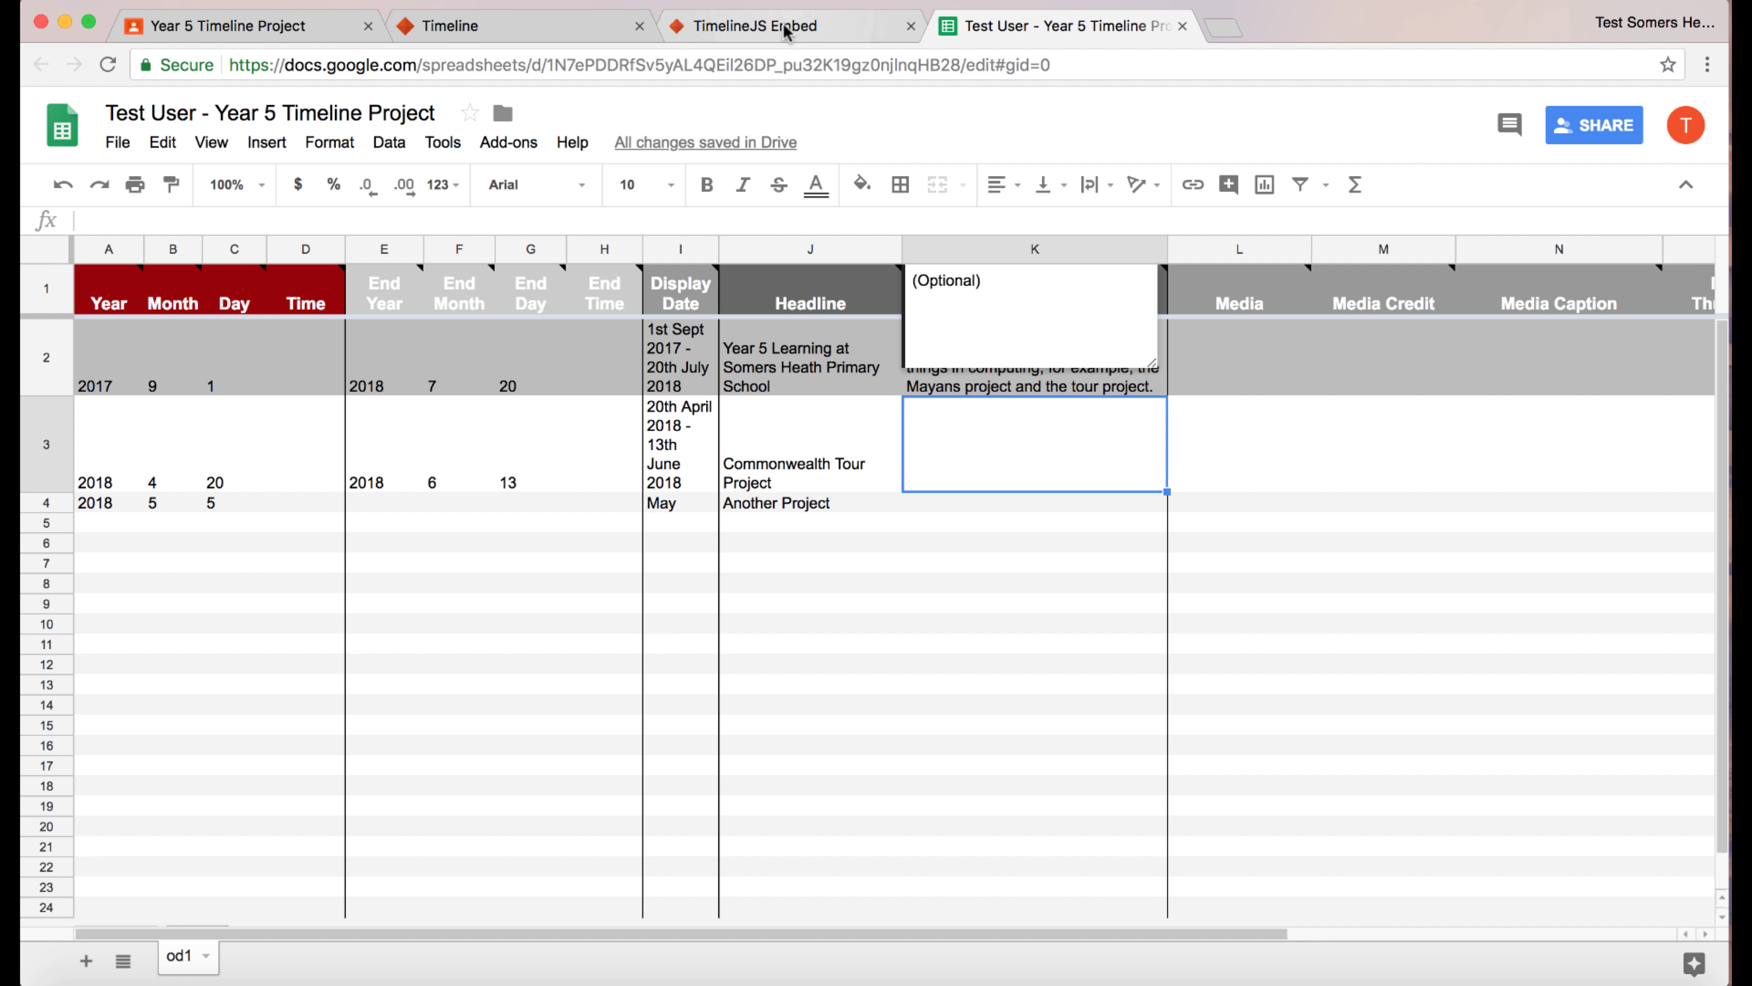
click(814, 28)
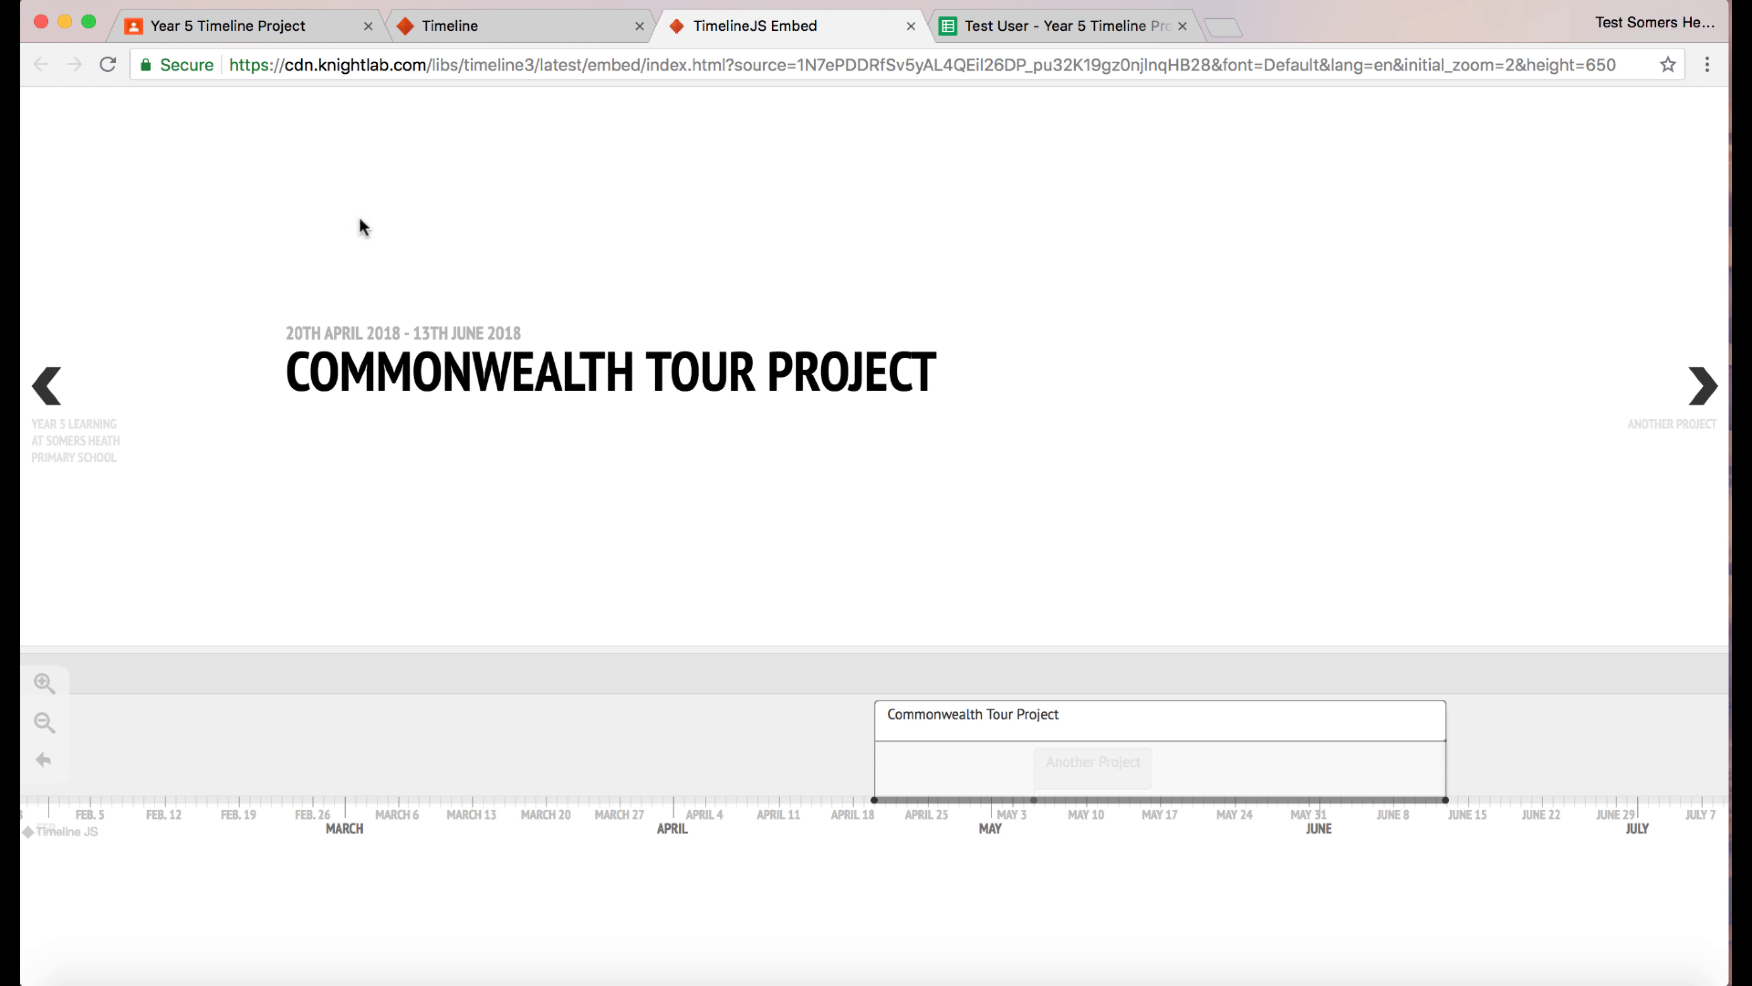
click(1071, 28)
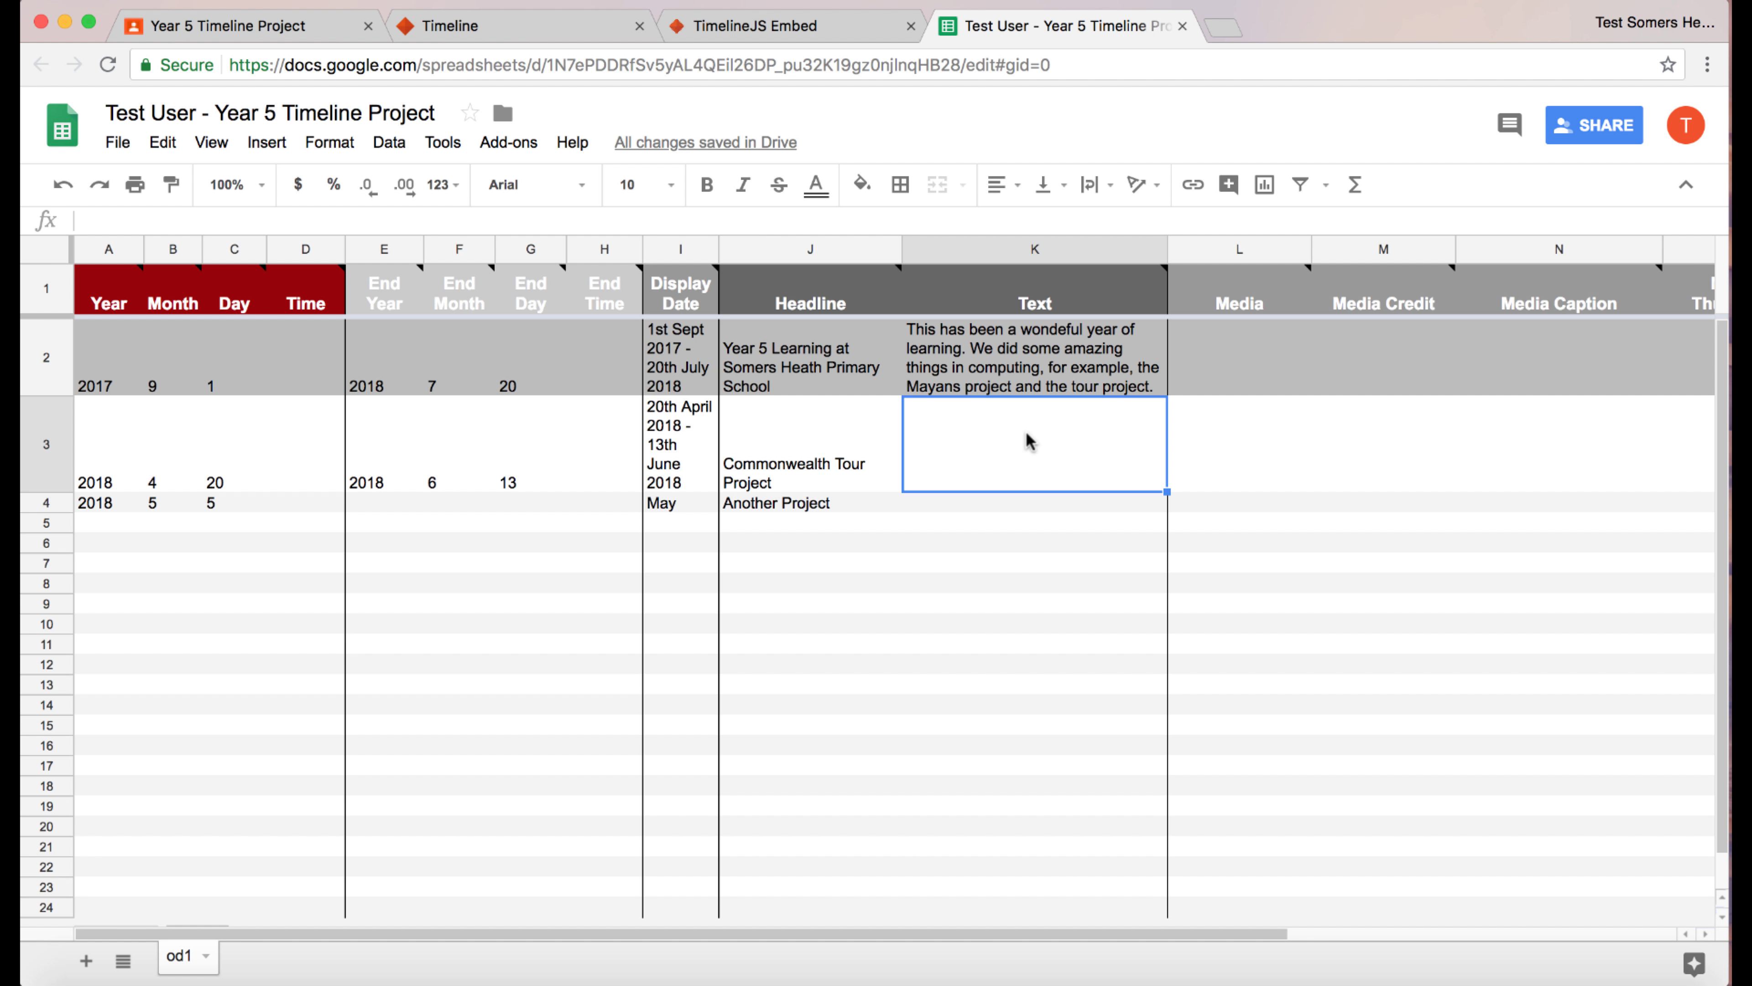
key(Right)
key(Right)
key(Right)
key(Right)
key(Right)
key(Right)
key(Right)
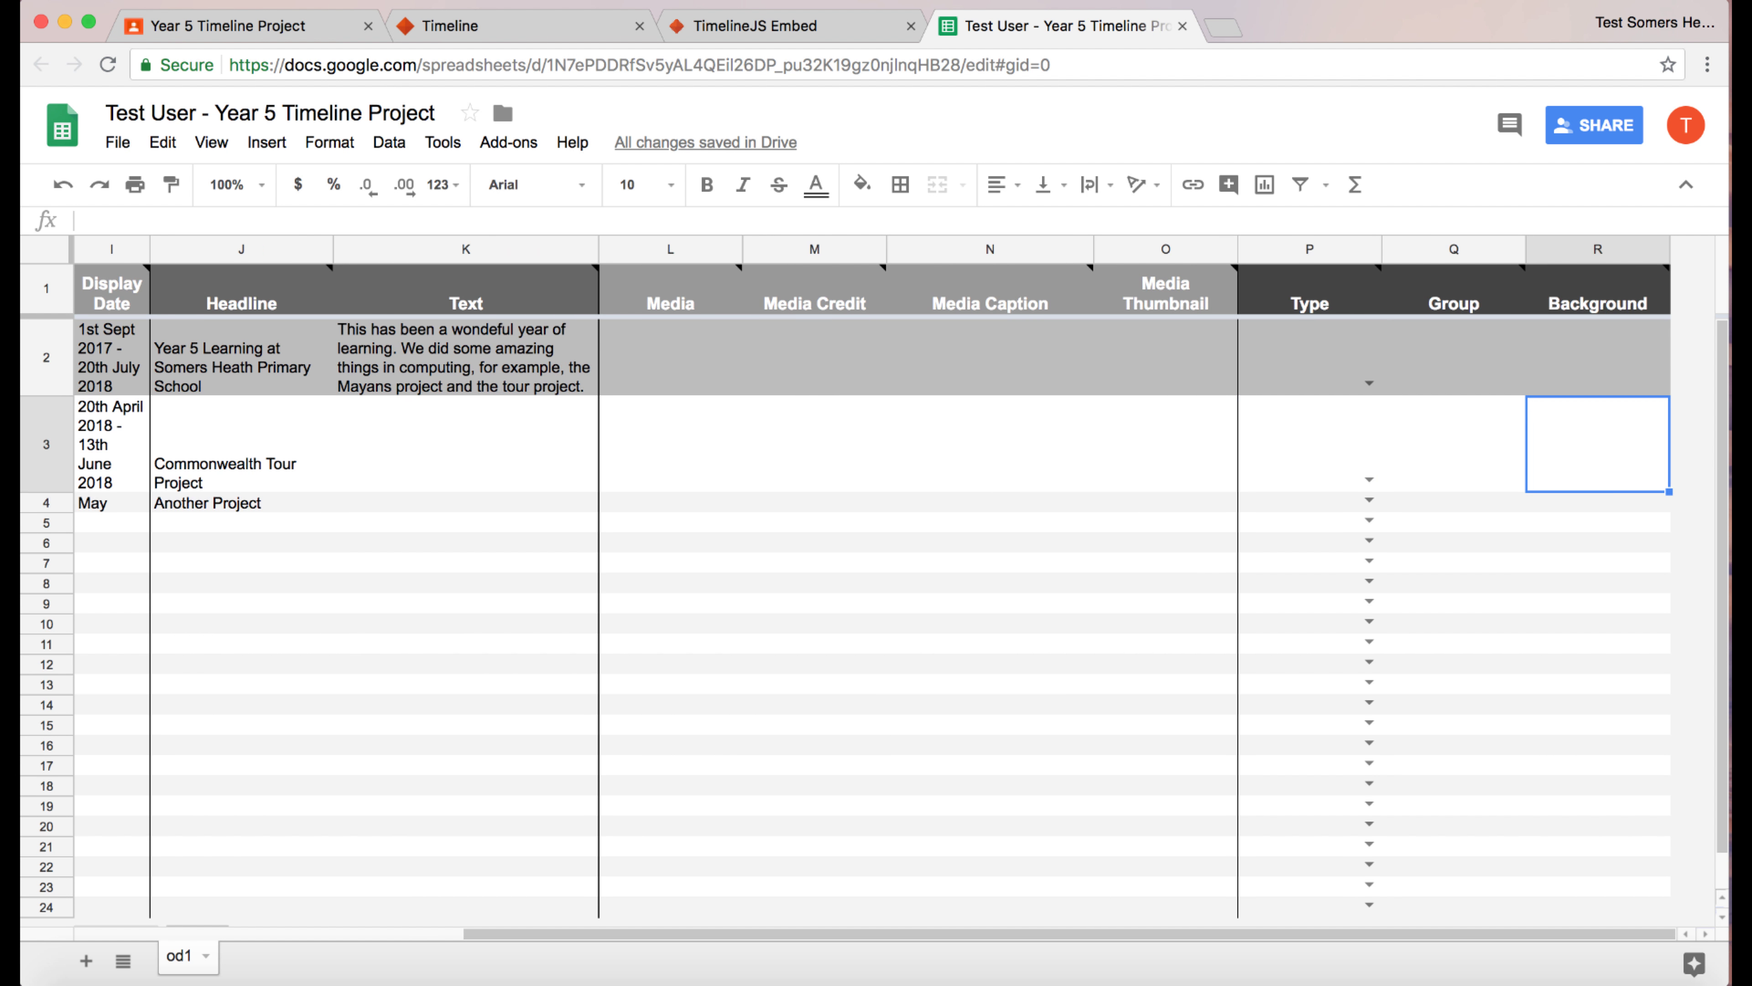
click(1608, 249)
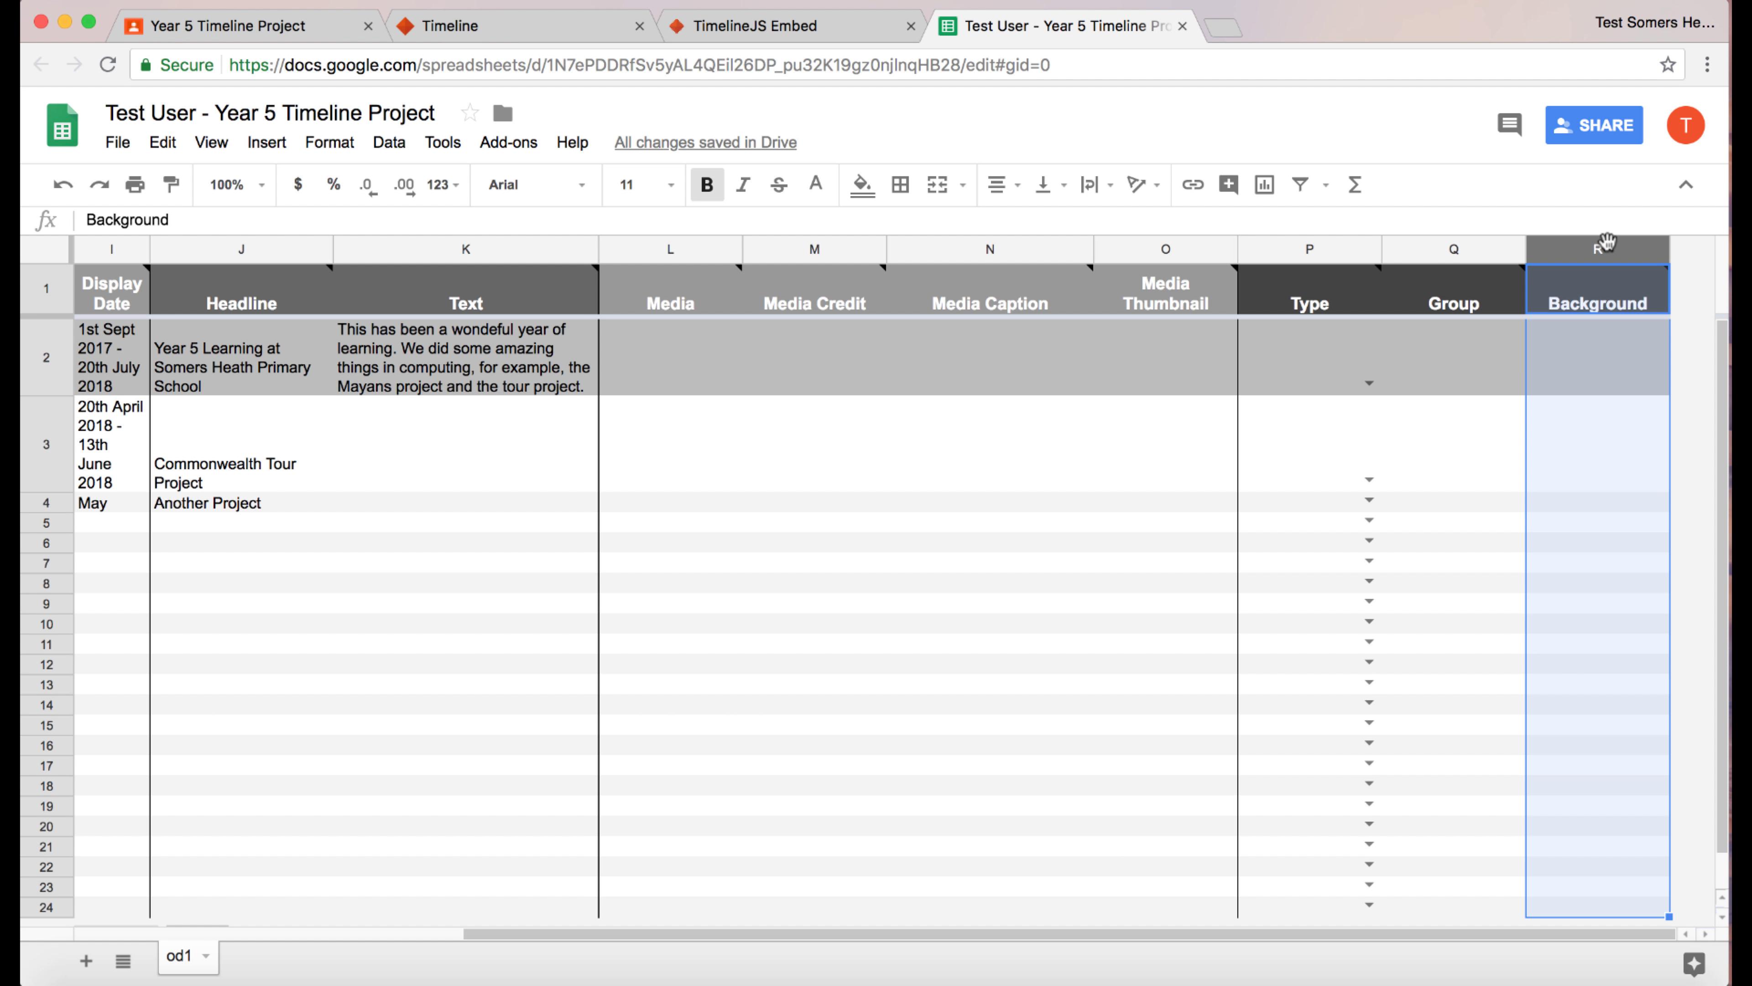
click(1605, 447)
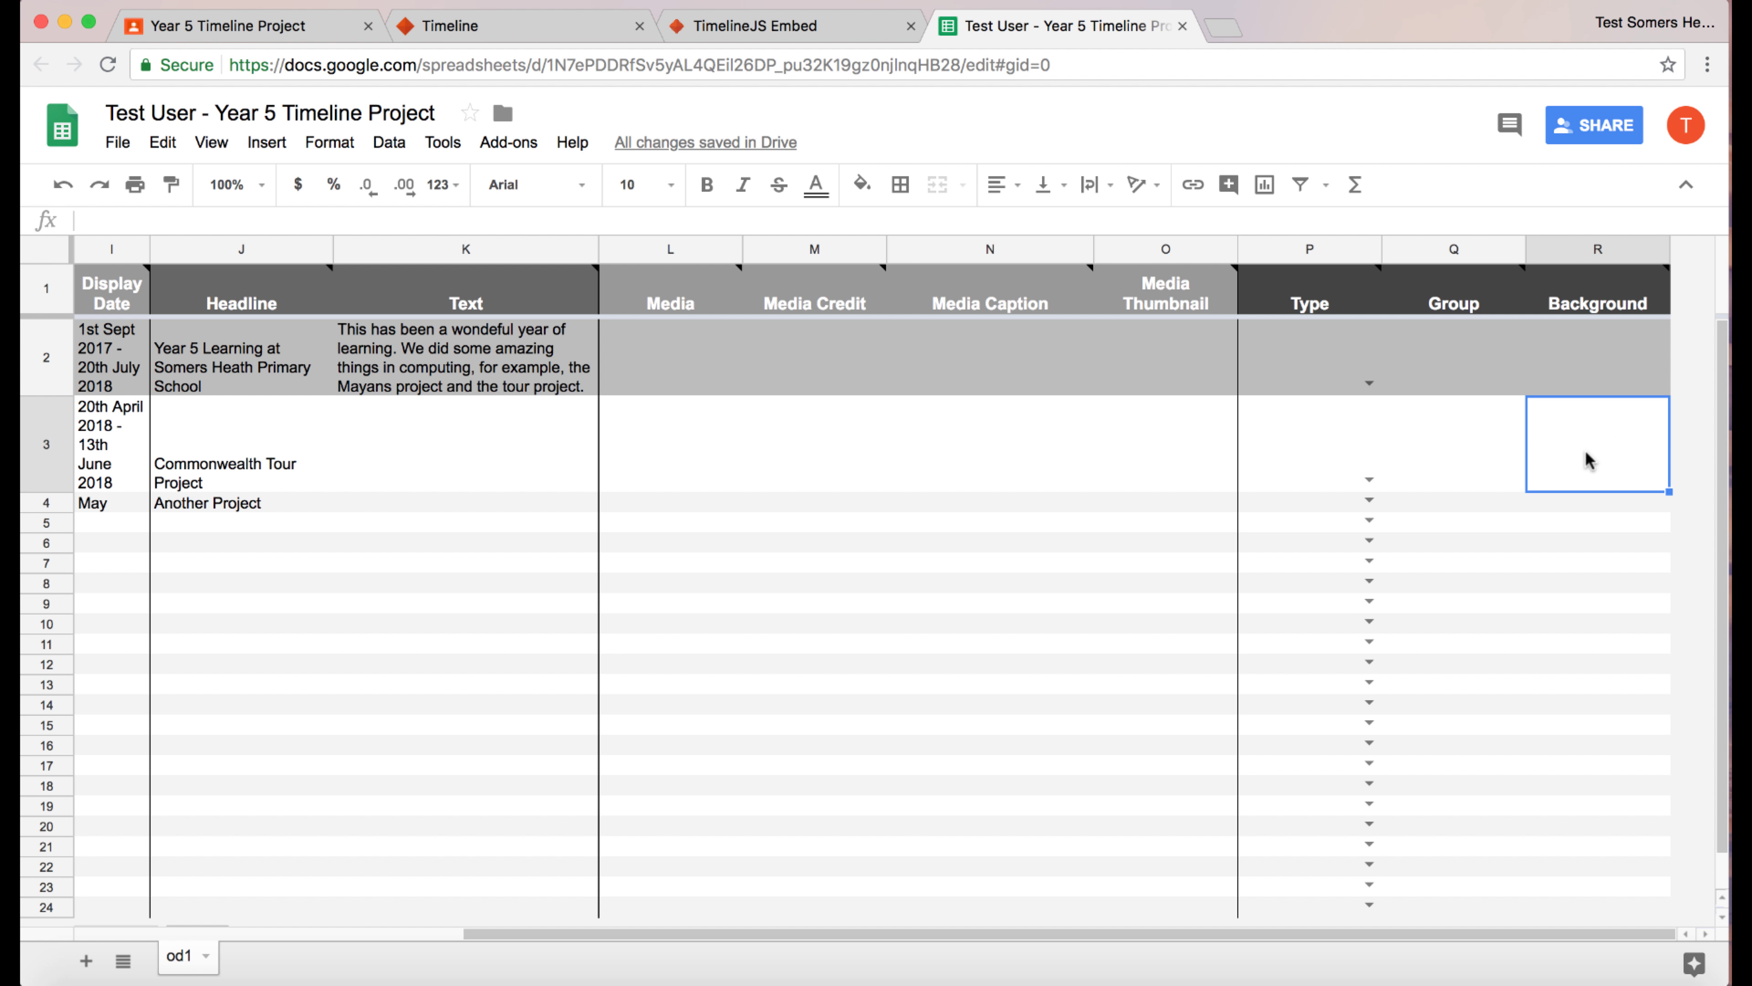
Search Google Images for 'commonwealth' in a new tab.
click(1222, 29)
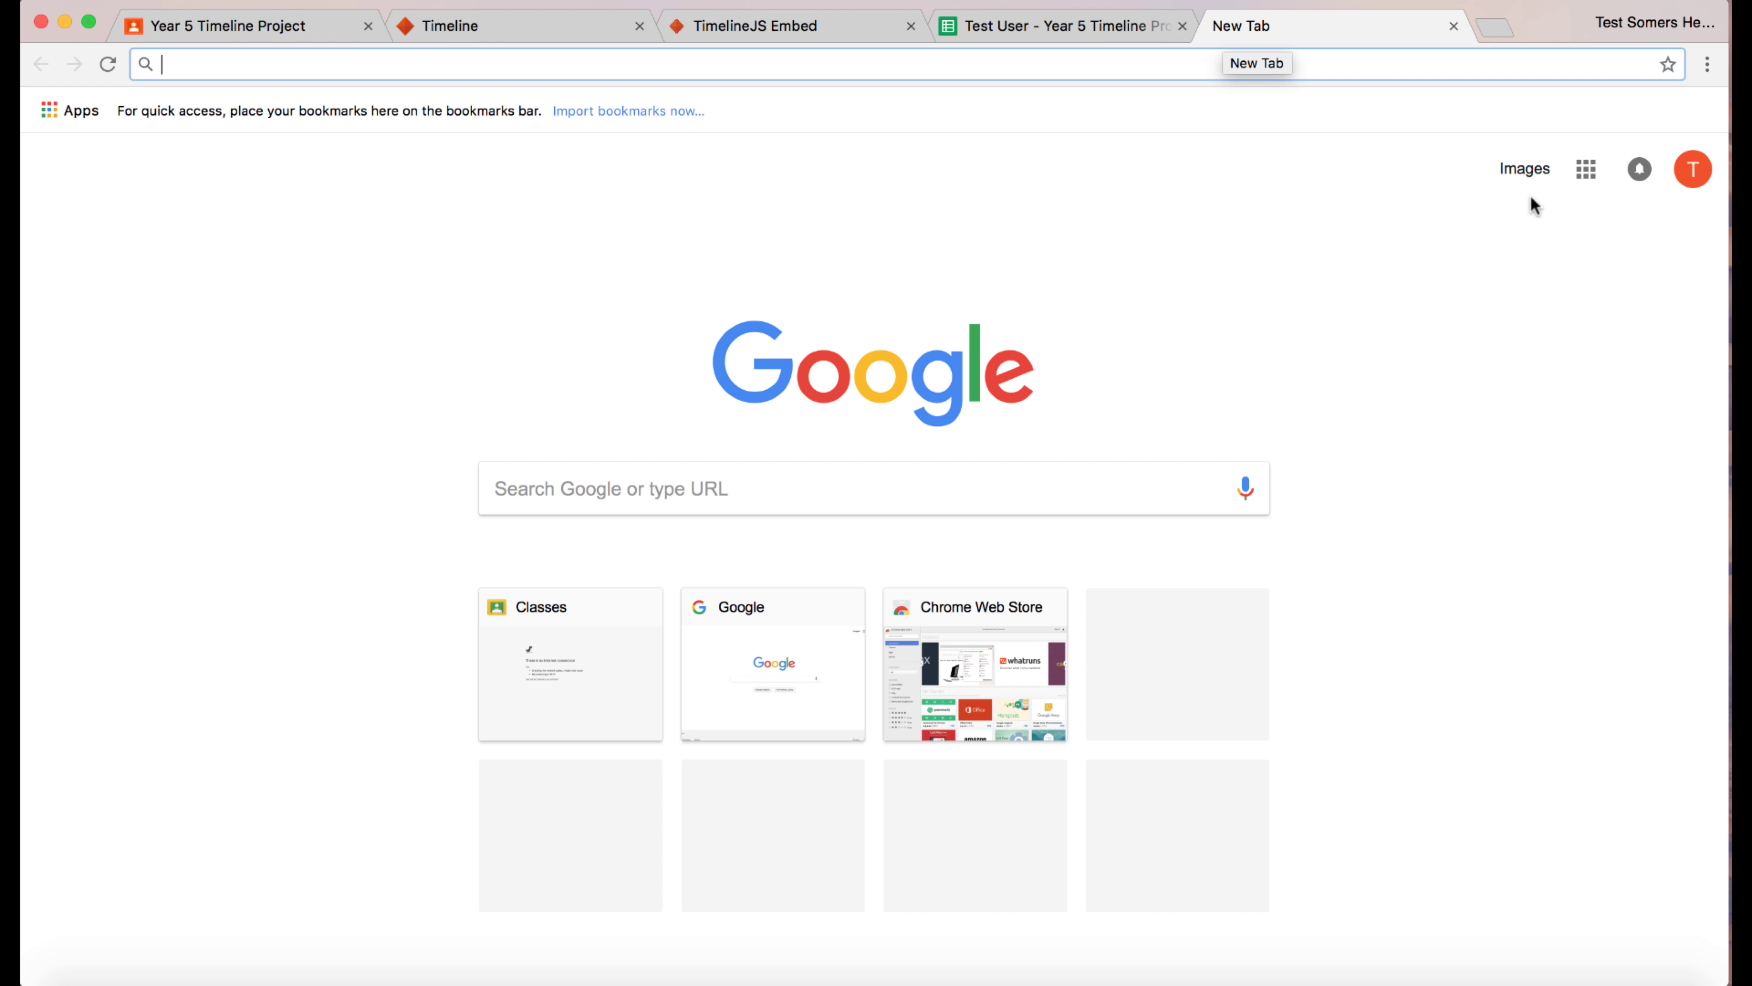
click(1525, 170)
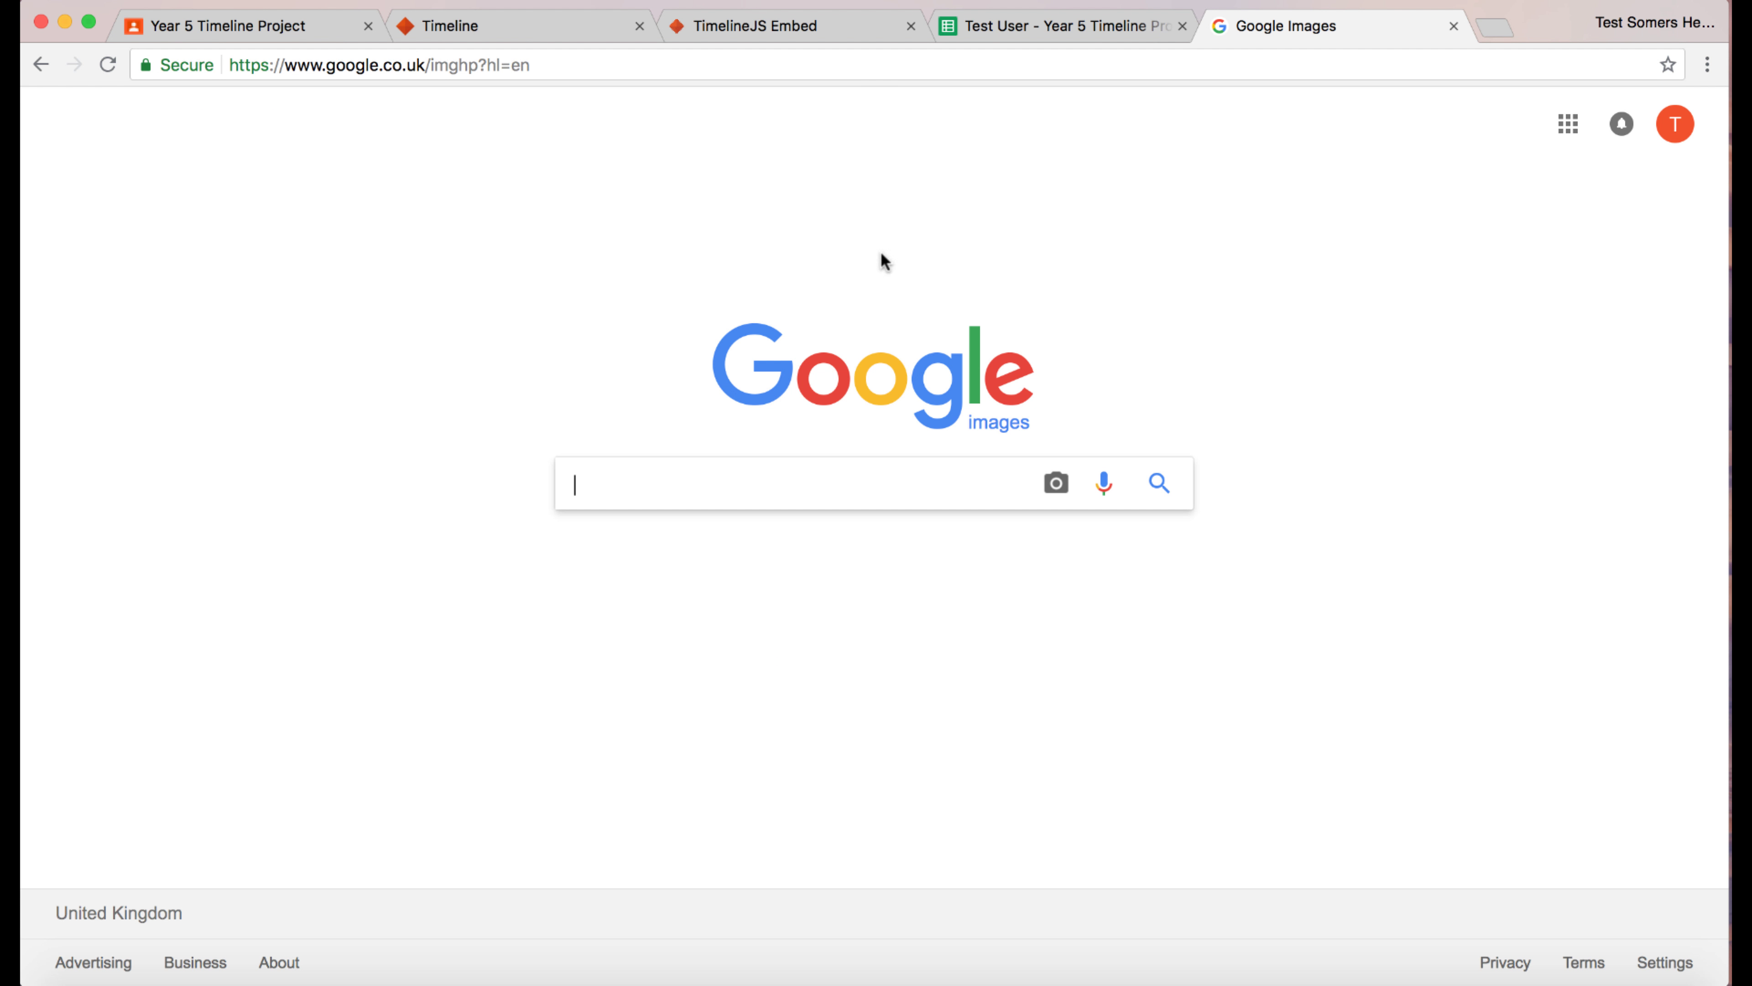
text(com)
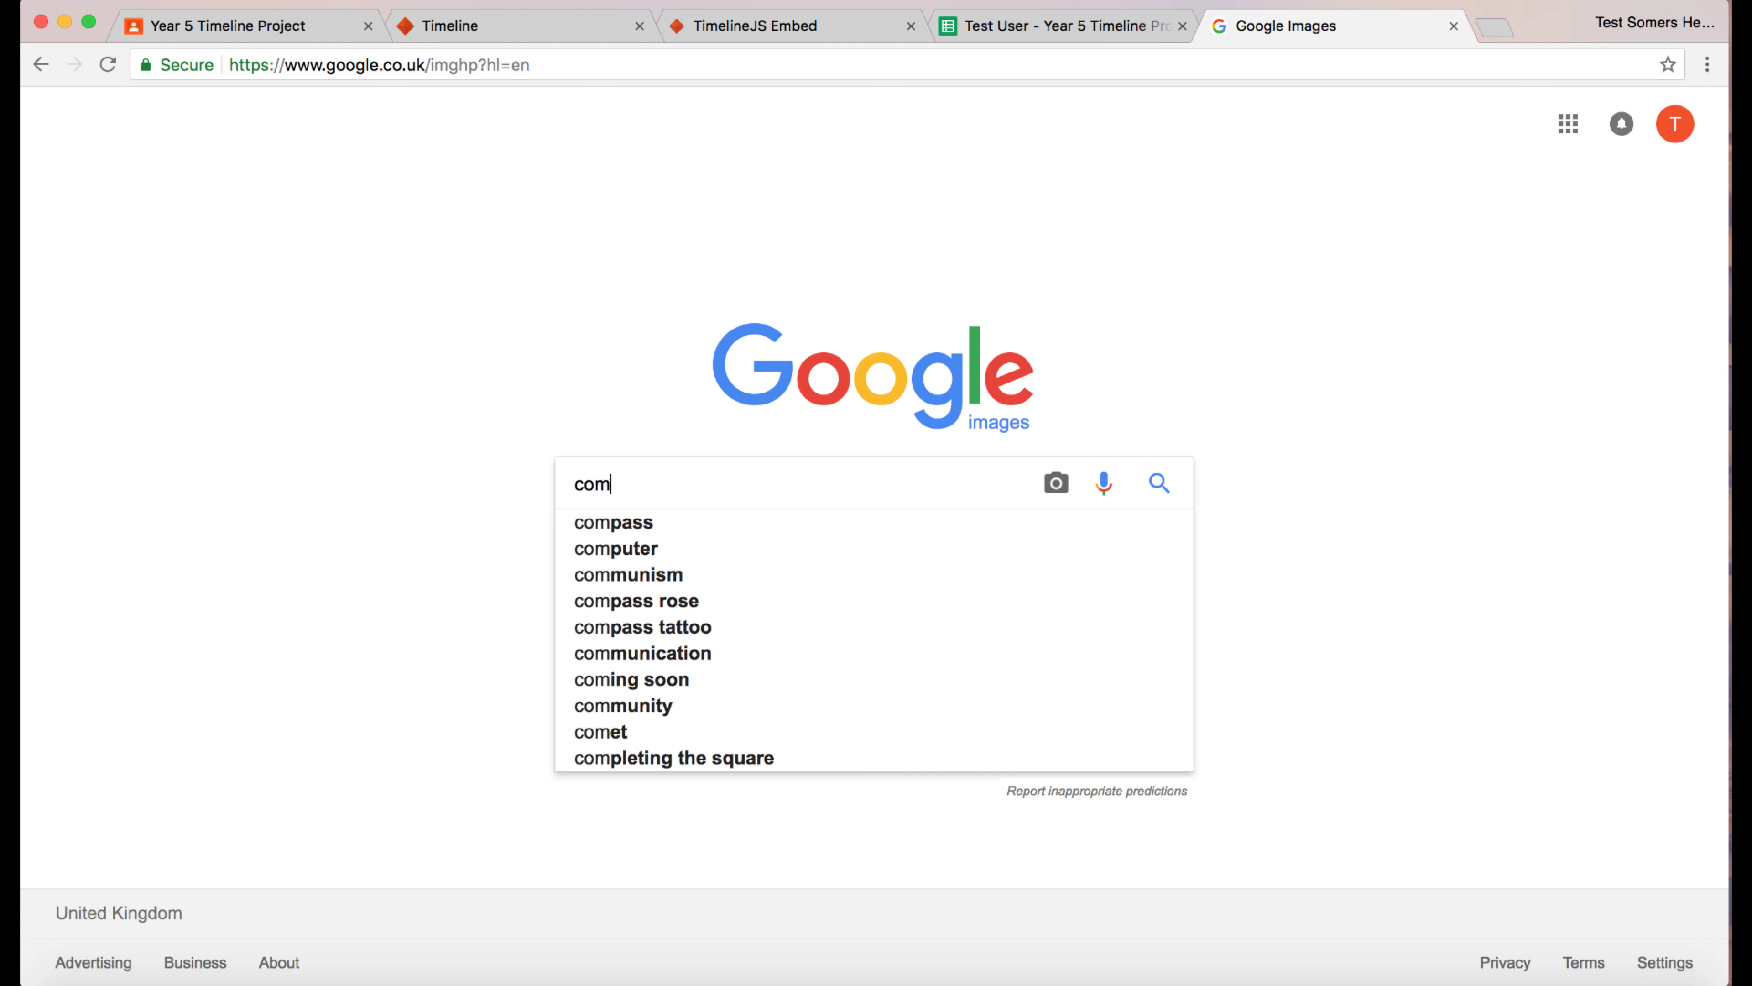
text(monw)
key(Down)
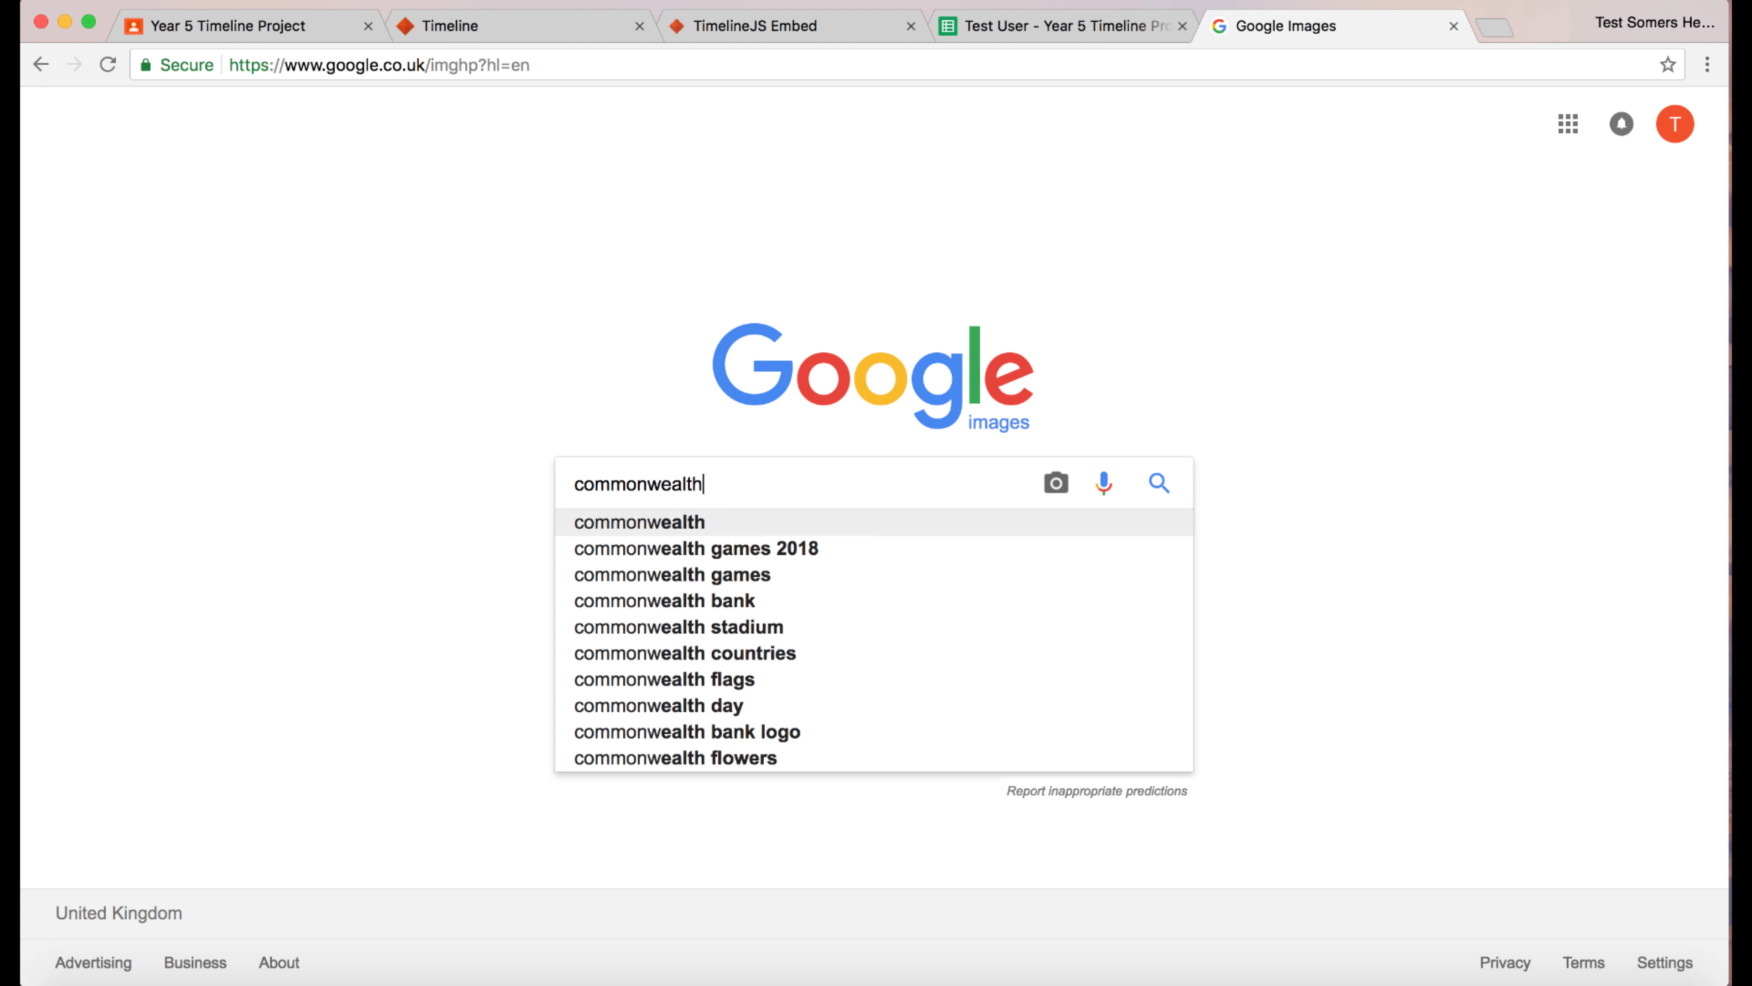
key(Return)
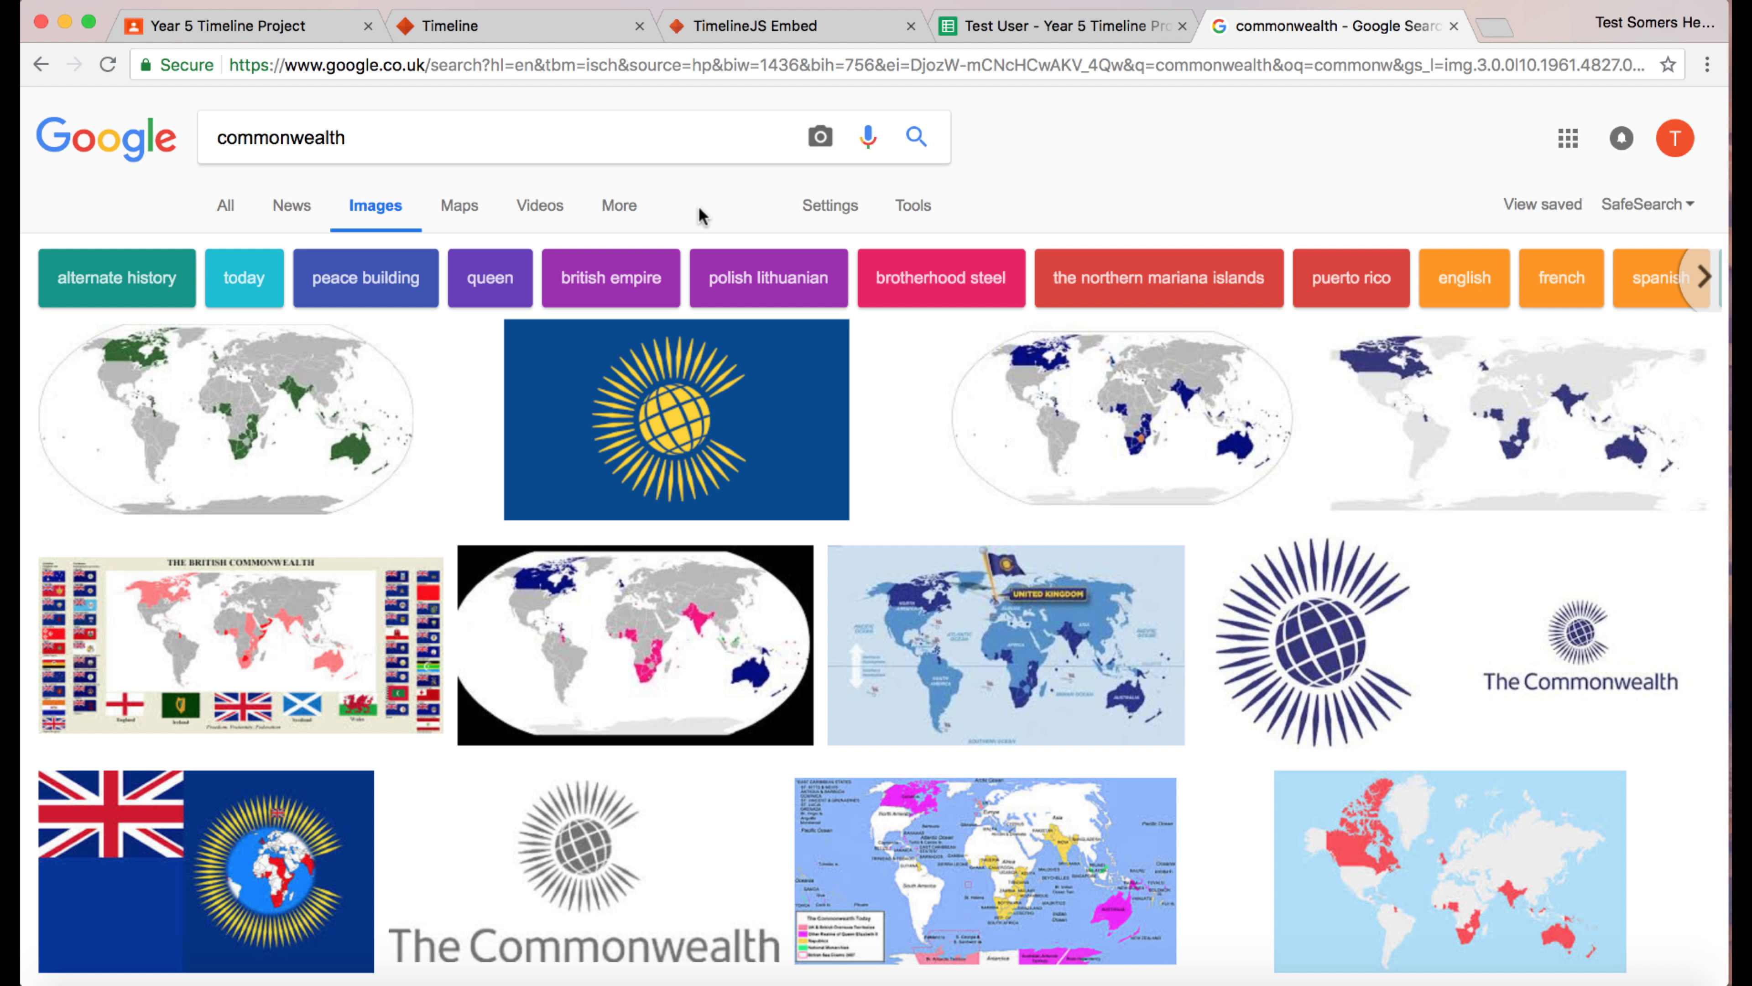
Filter to noncommercial reuse with modification and copy the Commonwealth of Nations map image address.
click(914, 206)
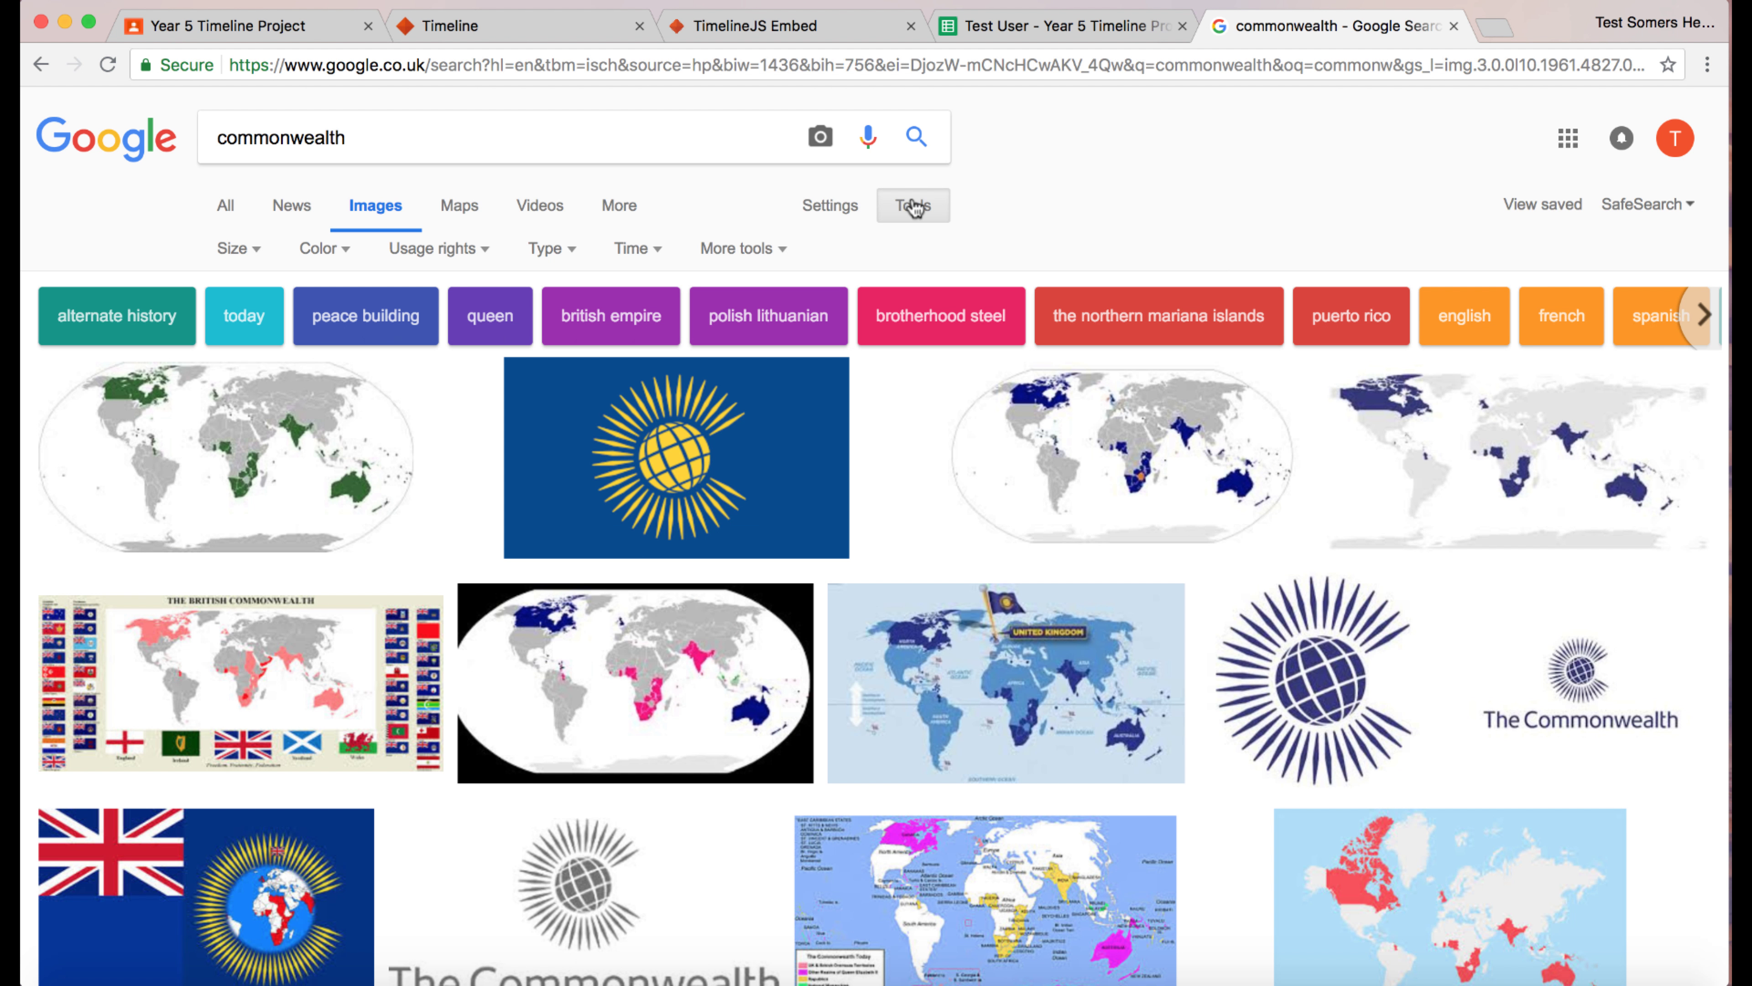
click(483, 250)
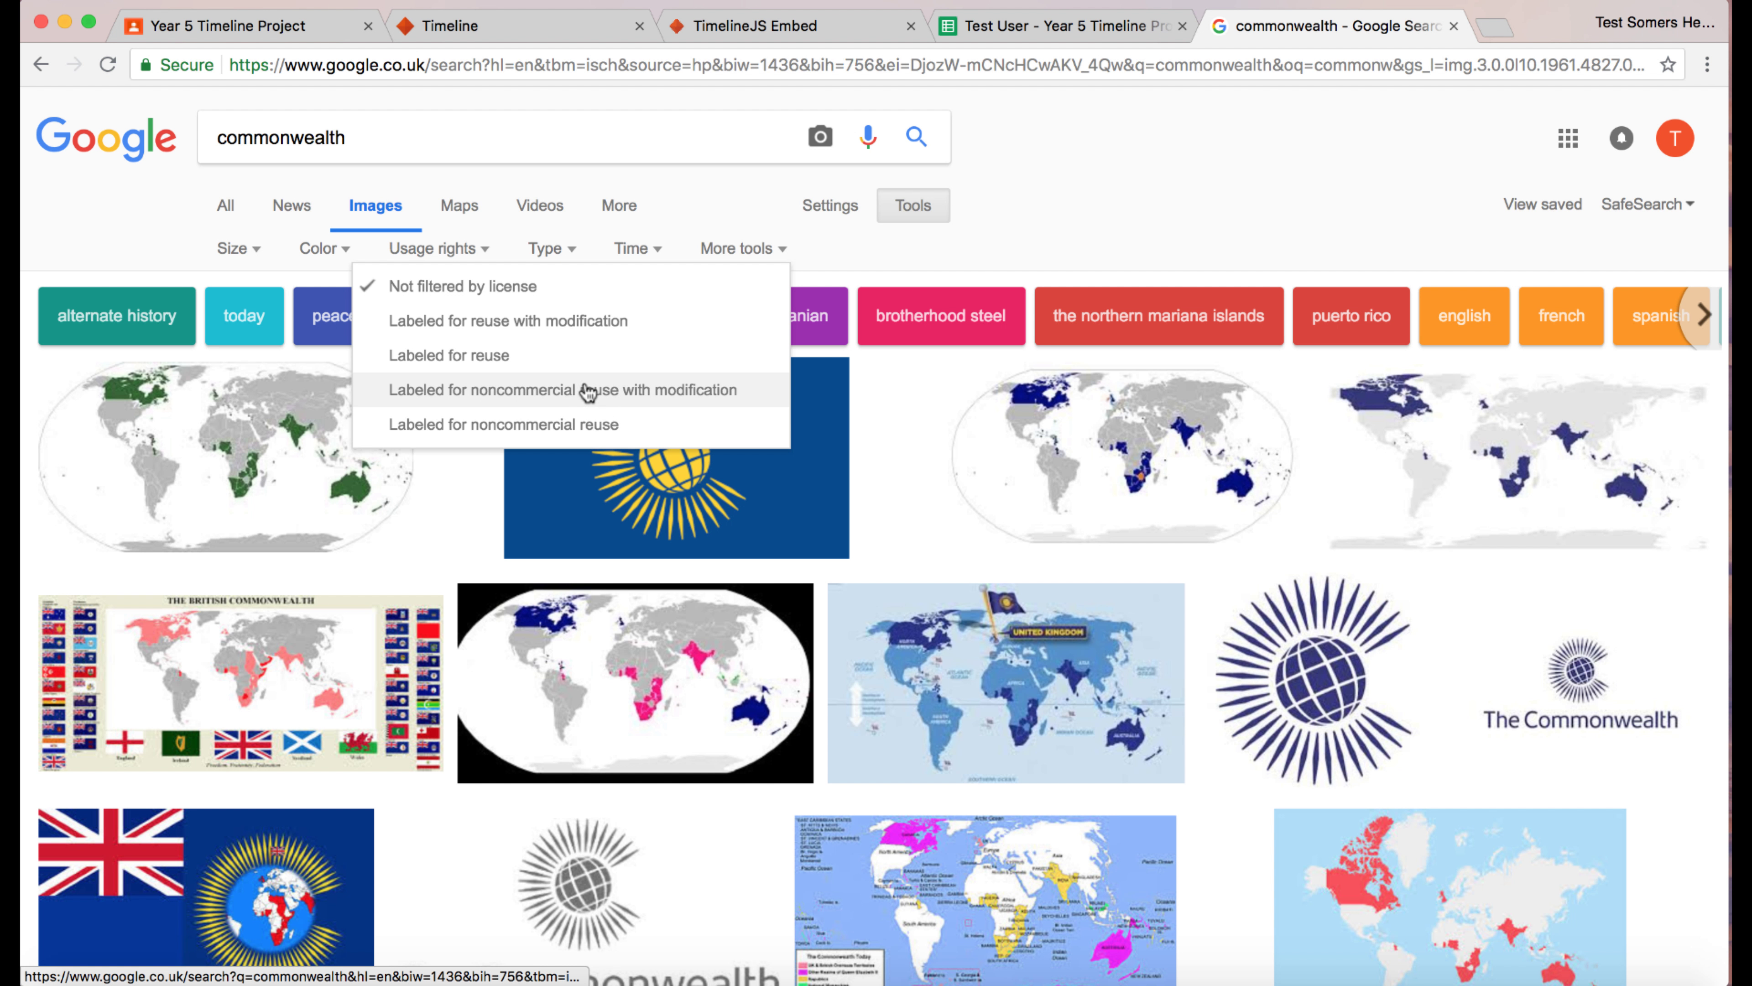
click(563, 390)
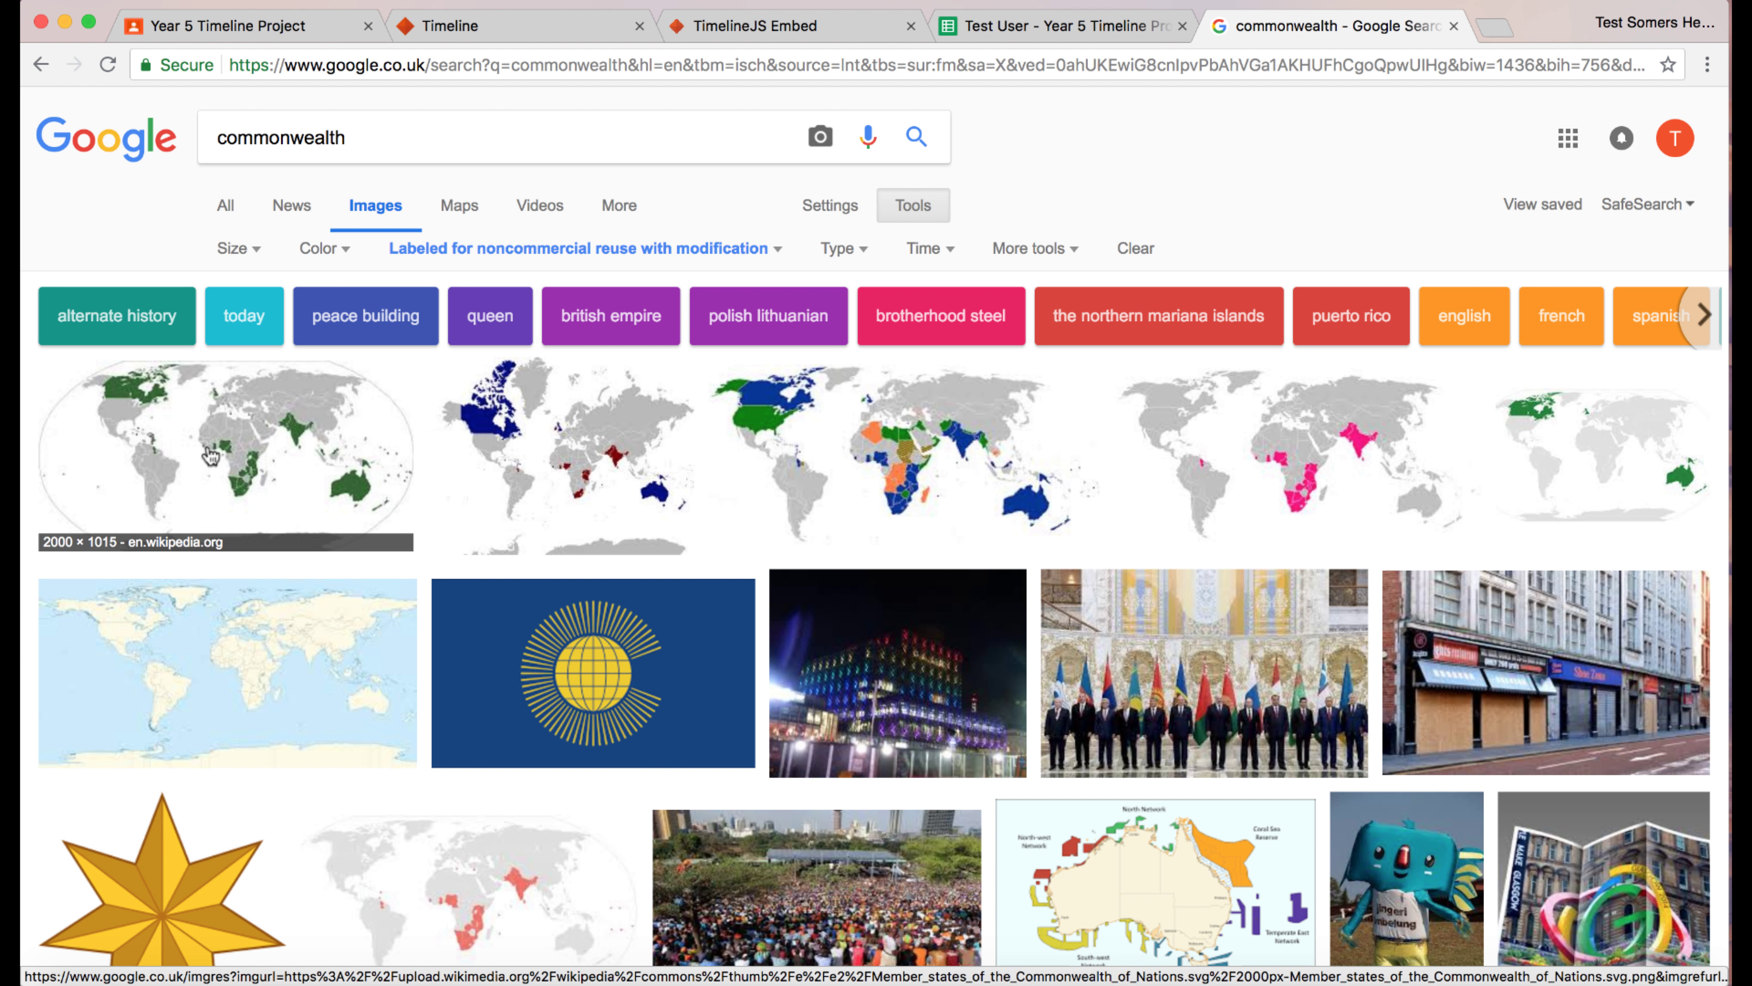
click(210, 456)
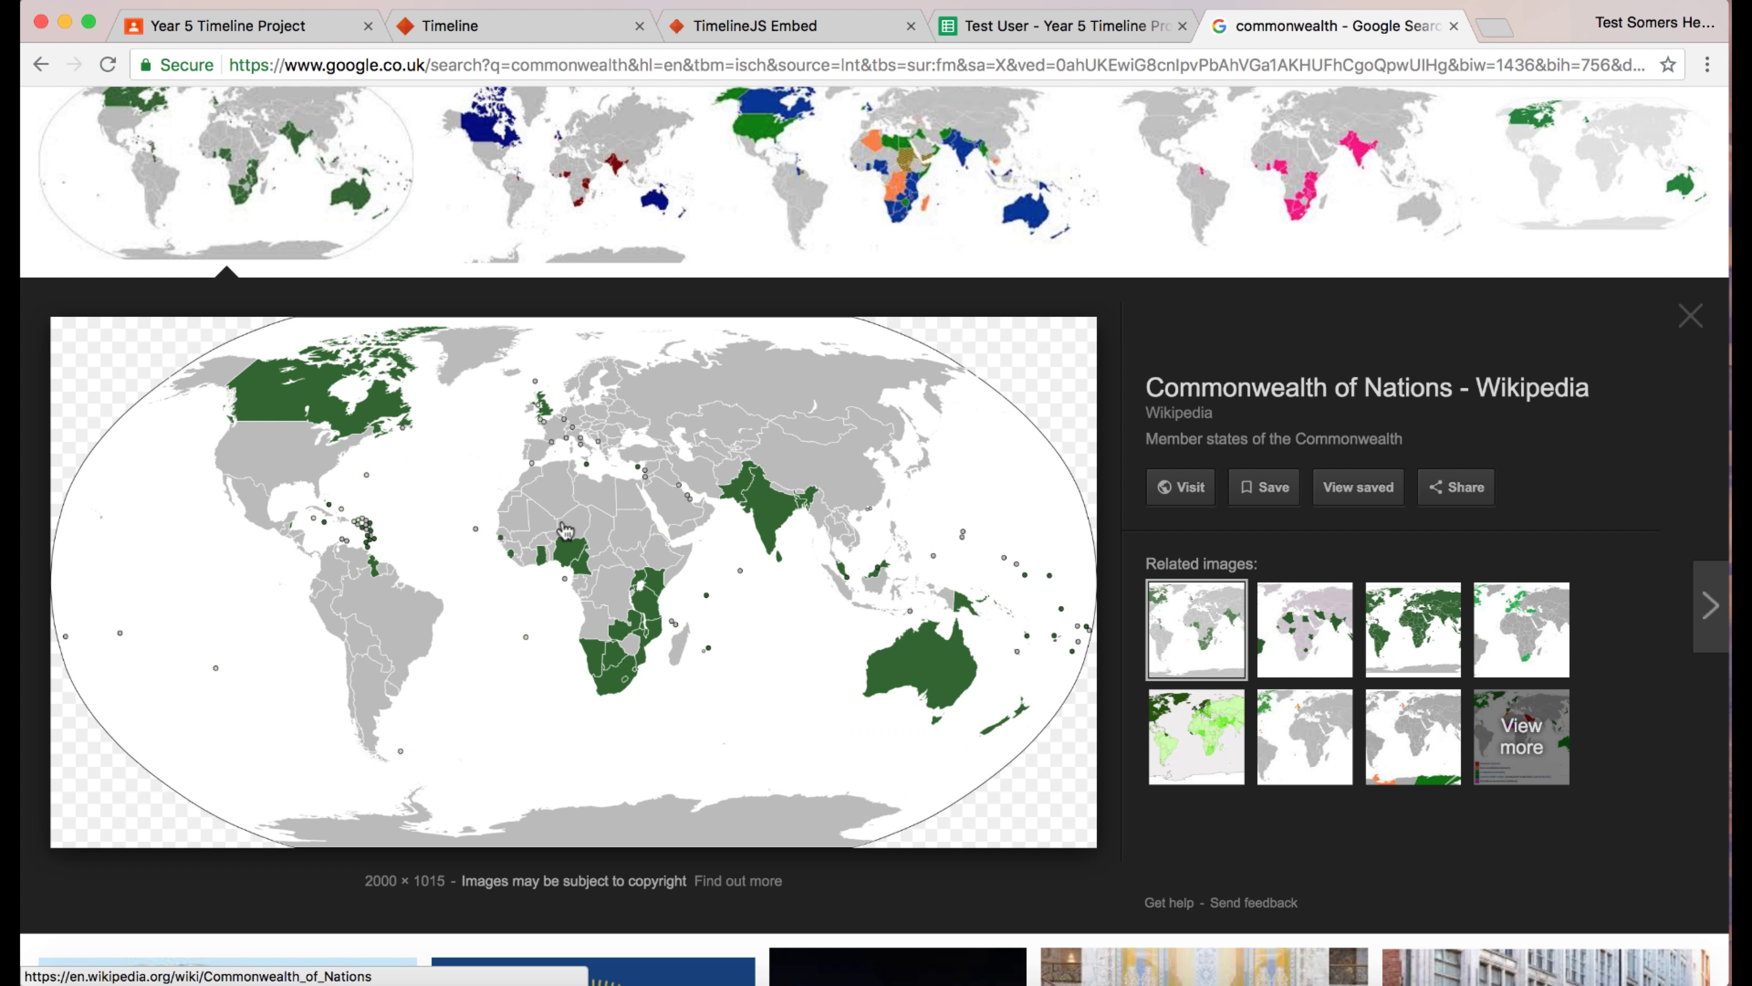
right_click(565, 529)
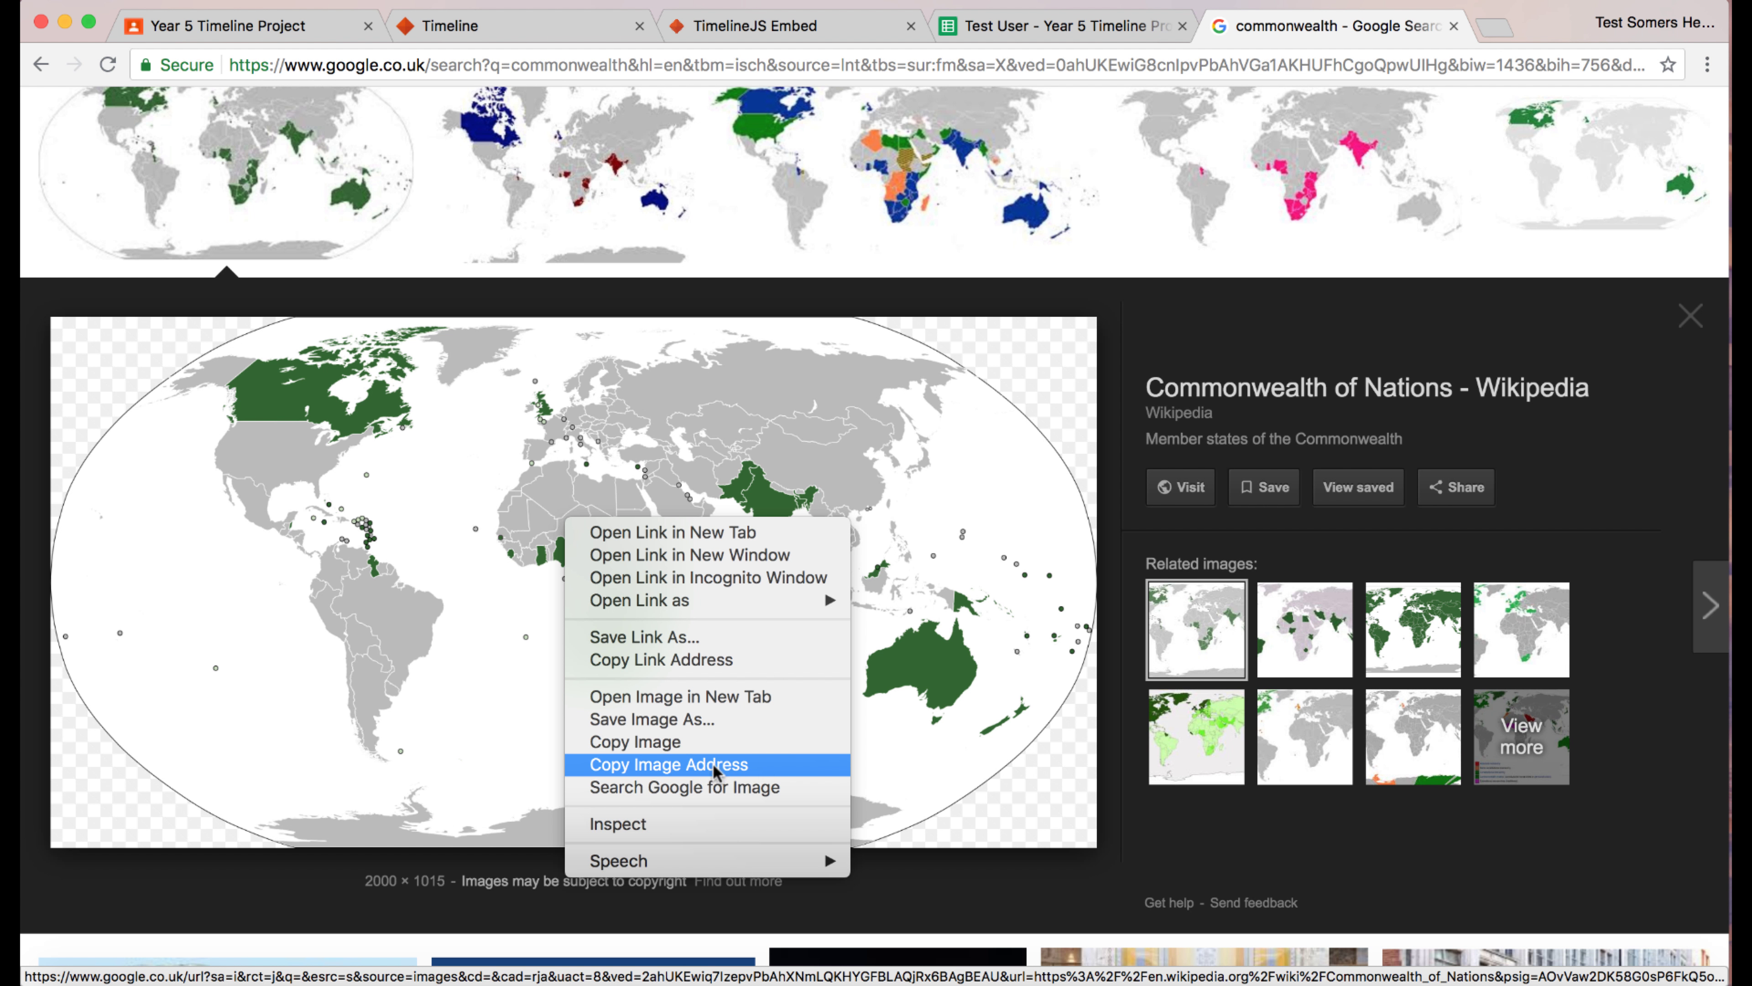
click(739, 762)
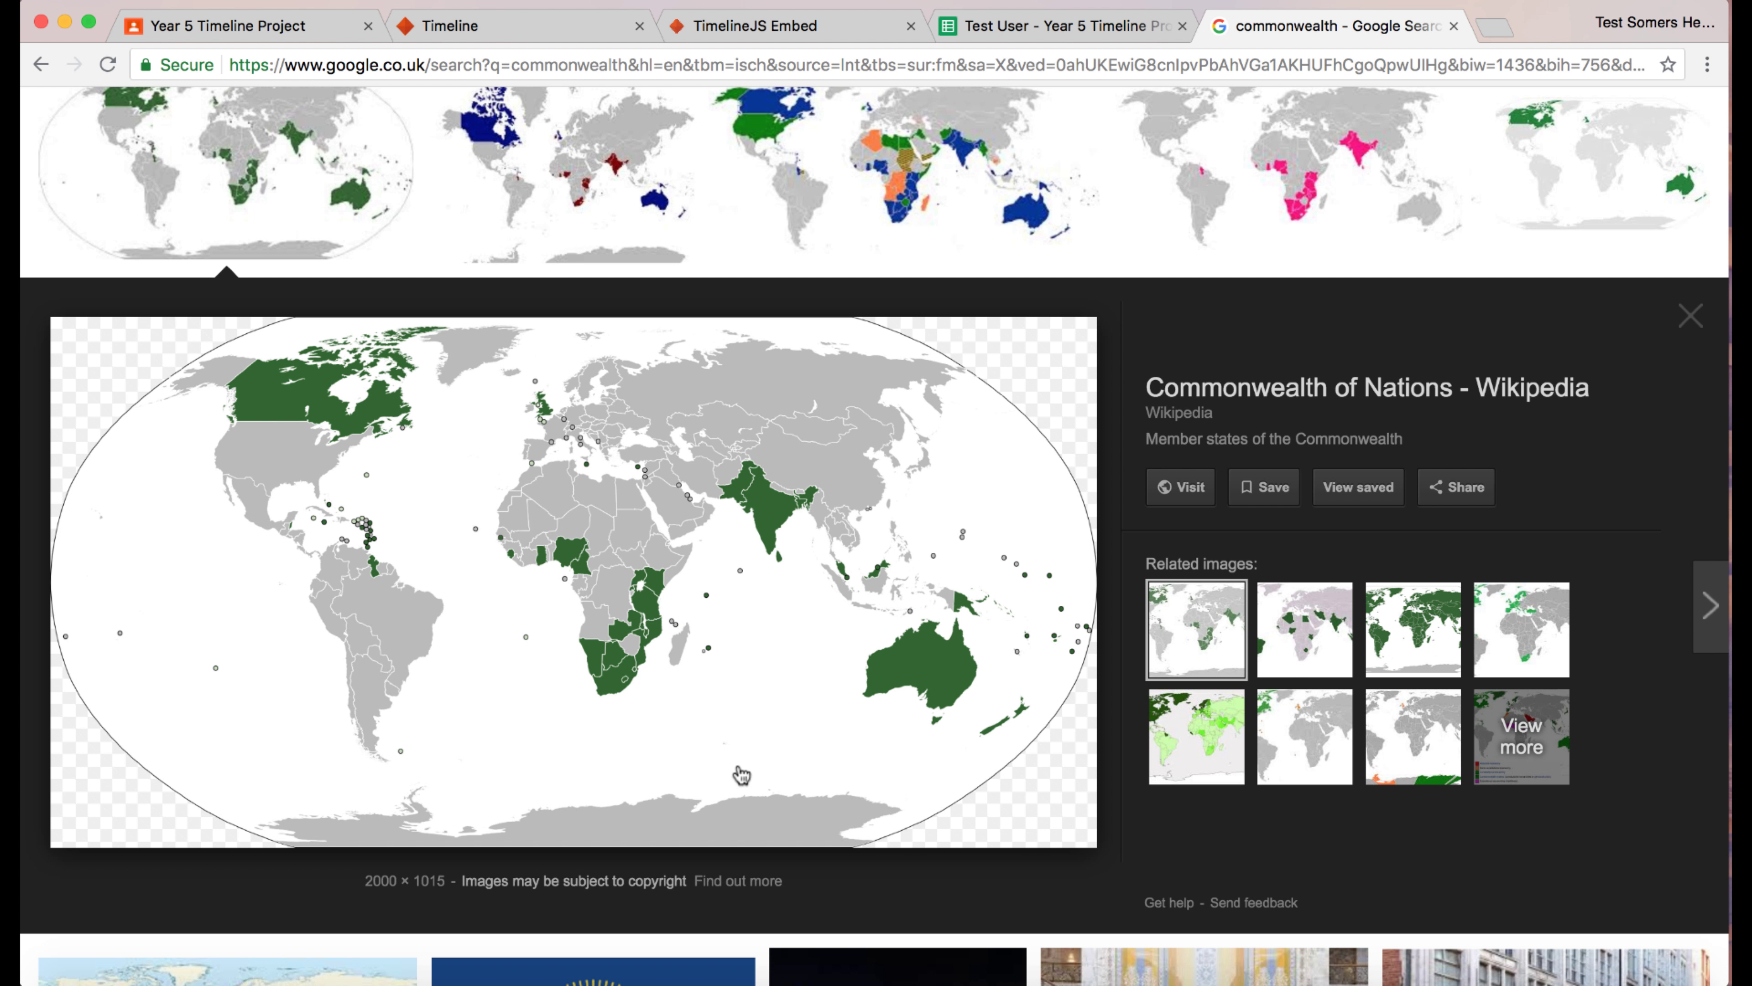
Paste the Wikimedia Commonwealth map link into Background cell R3 for the Commonwealth Tour Project.
click(1043, 31)
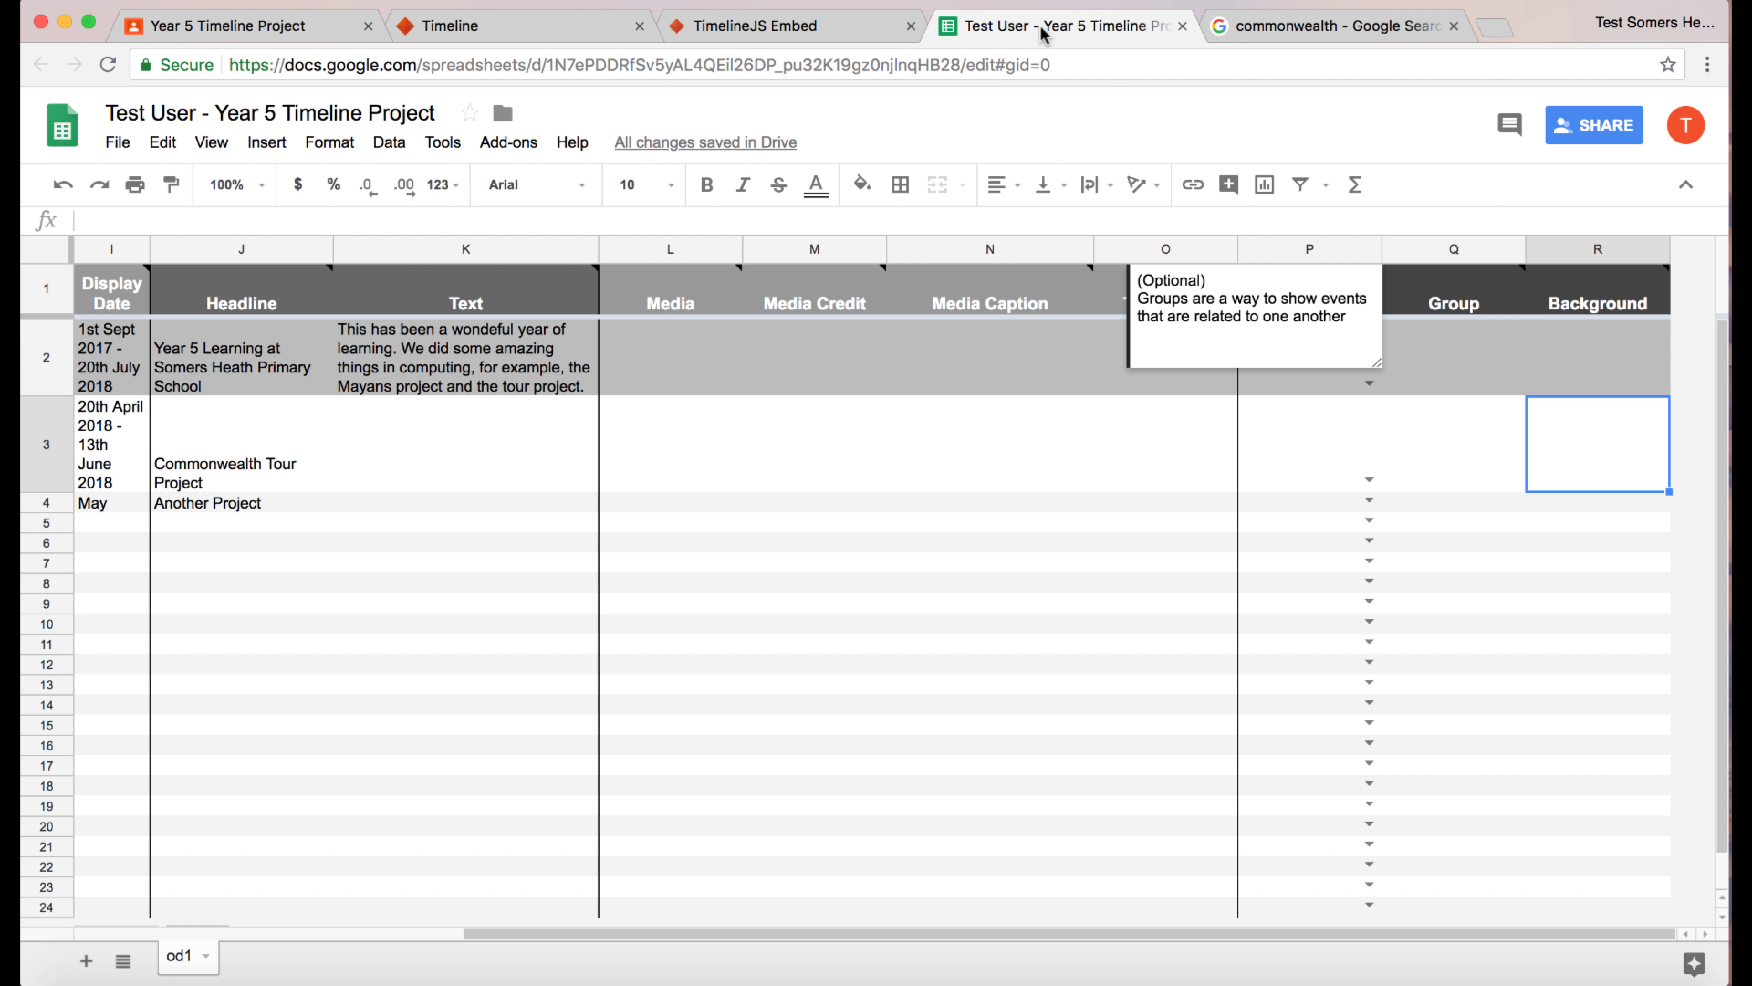
click(1583, 447)
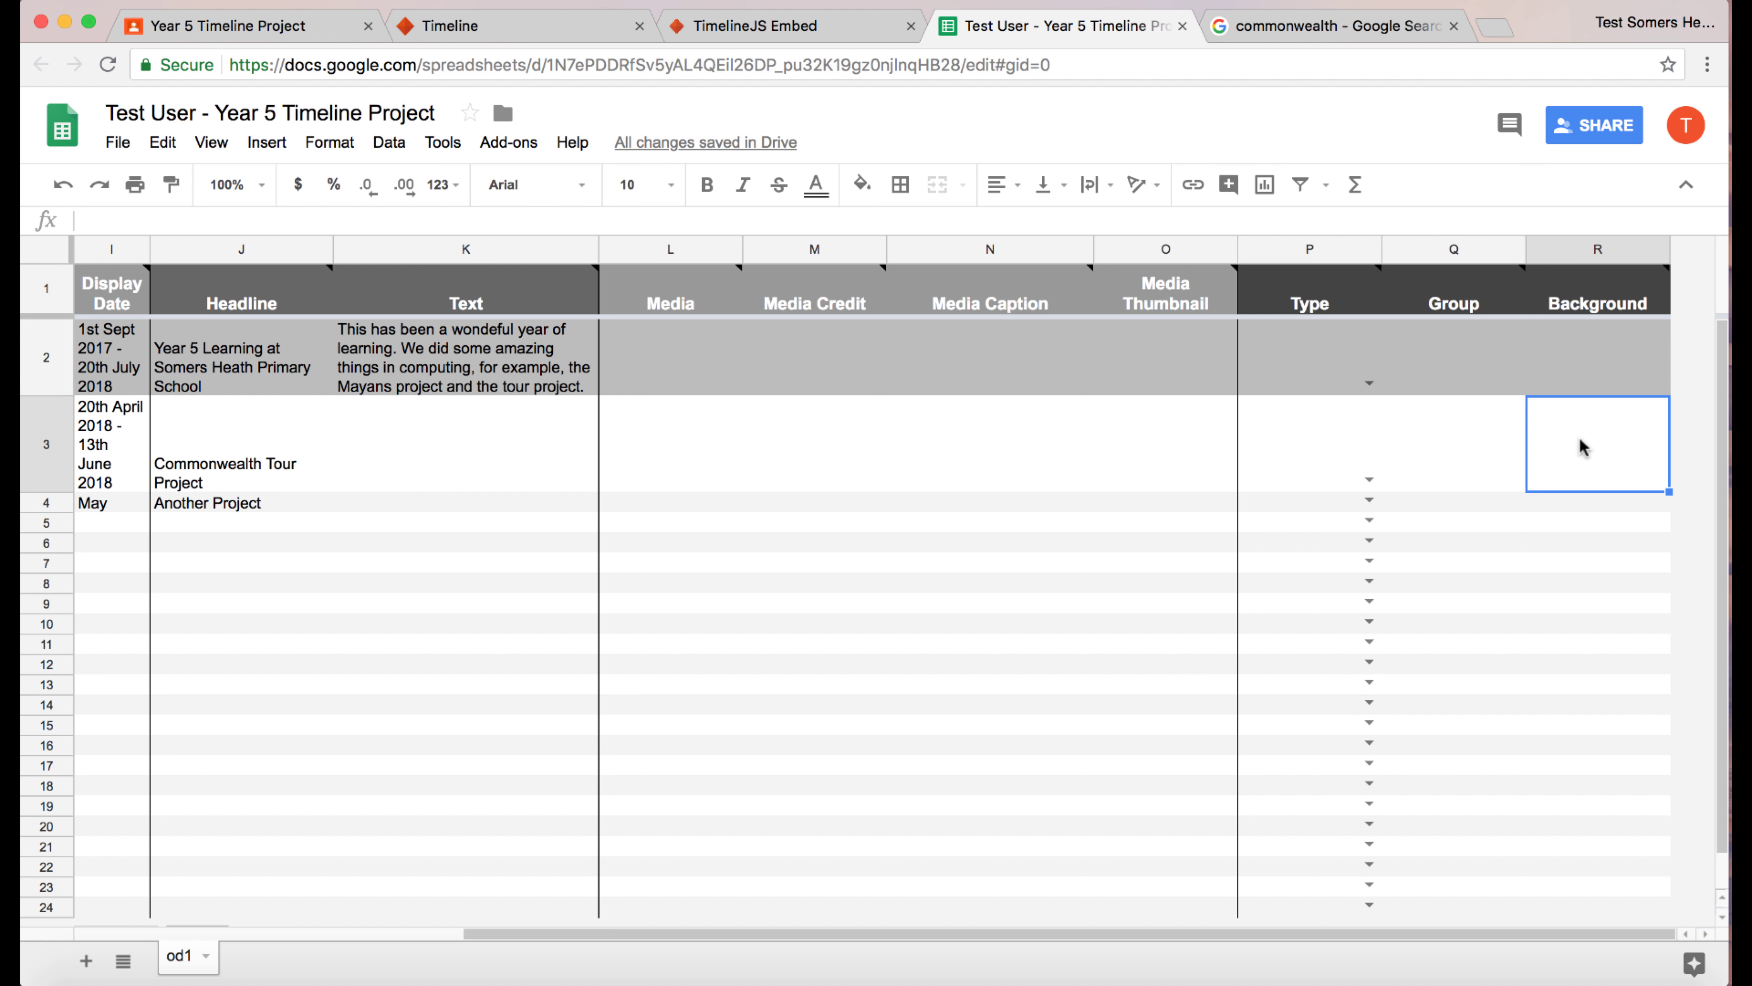
key(cmd+v)
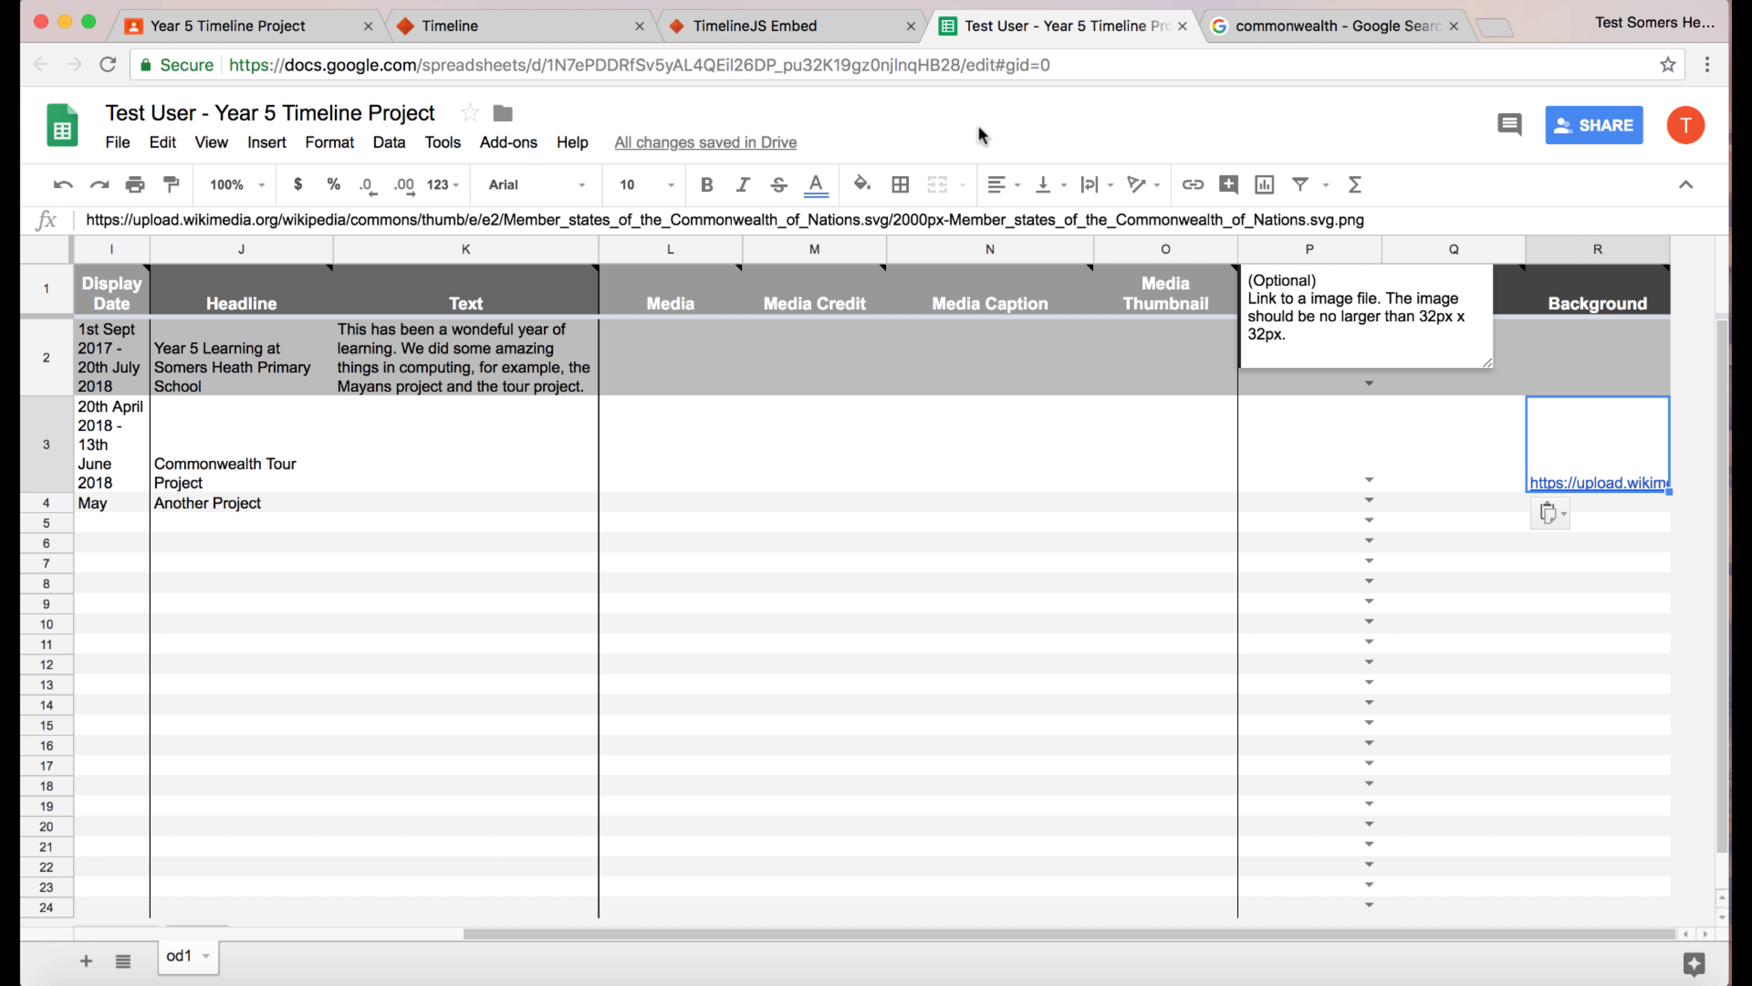
click(795, 28)
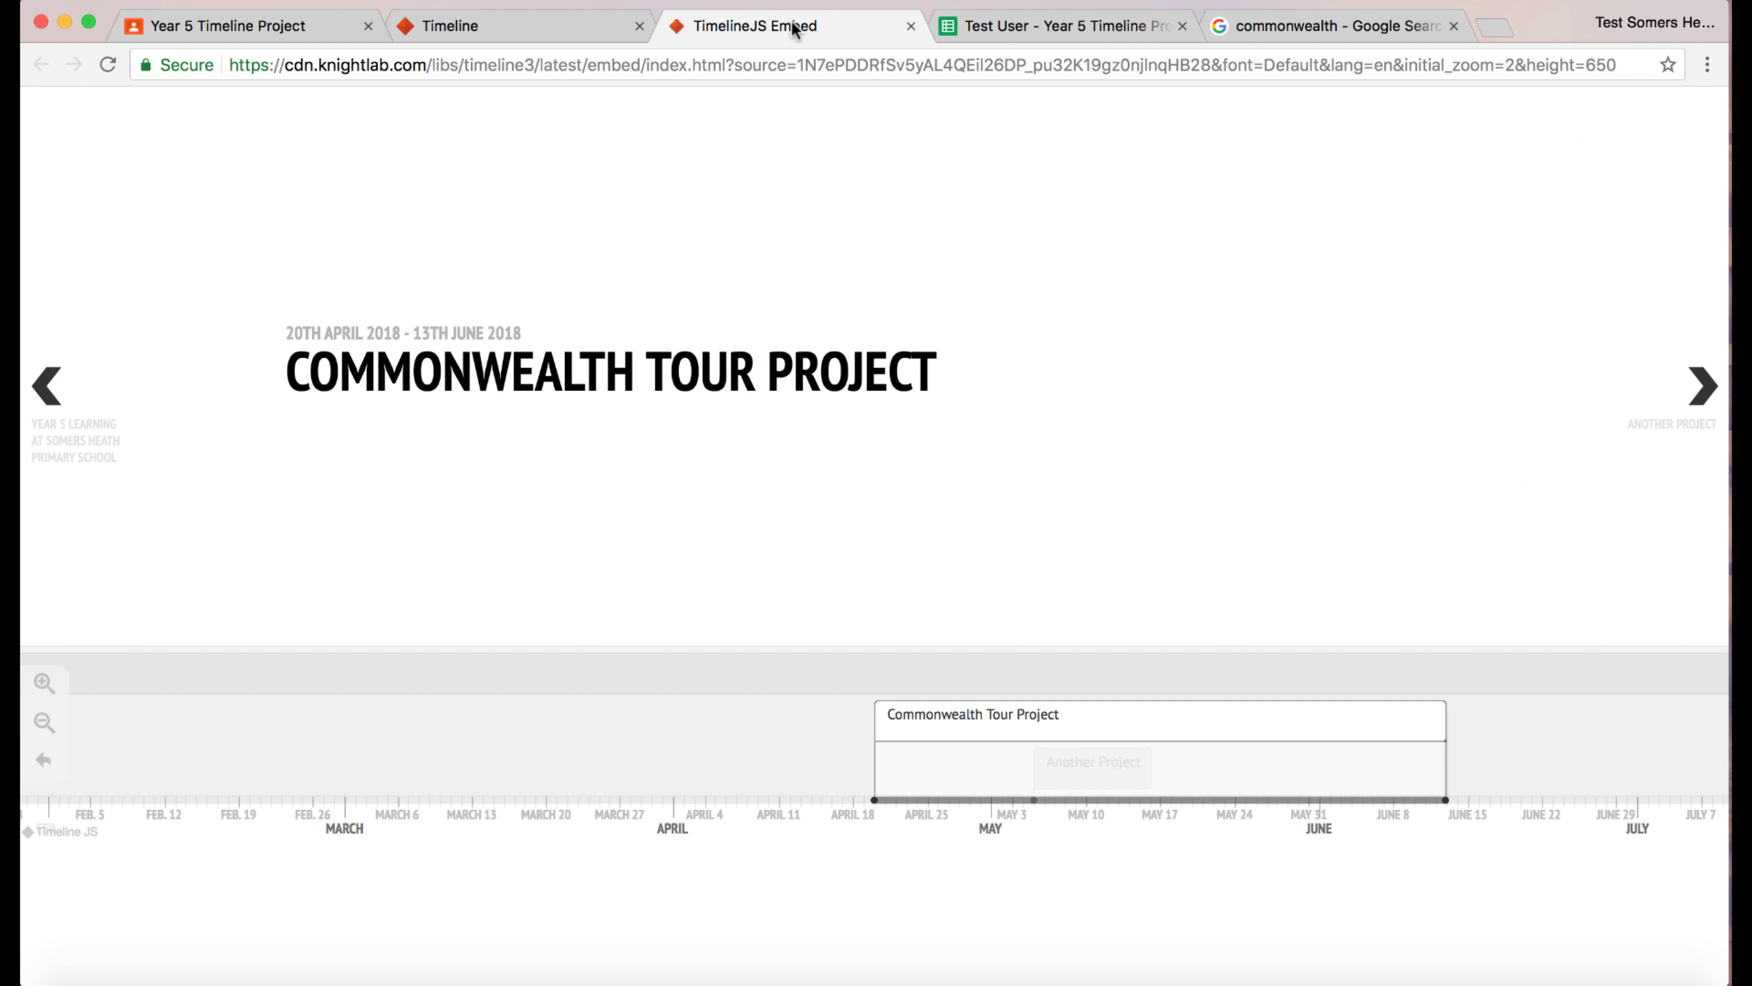
Reload the TimelineJS preview and advance to the Commonwealth Tour Project slide's world map background.
click(107, 64)
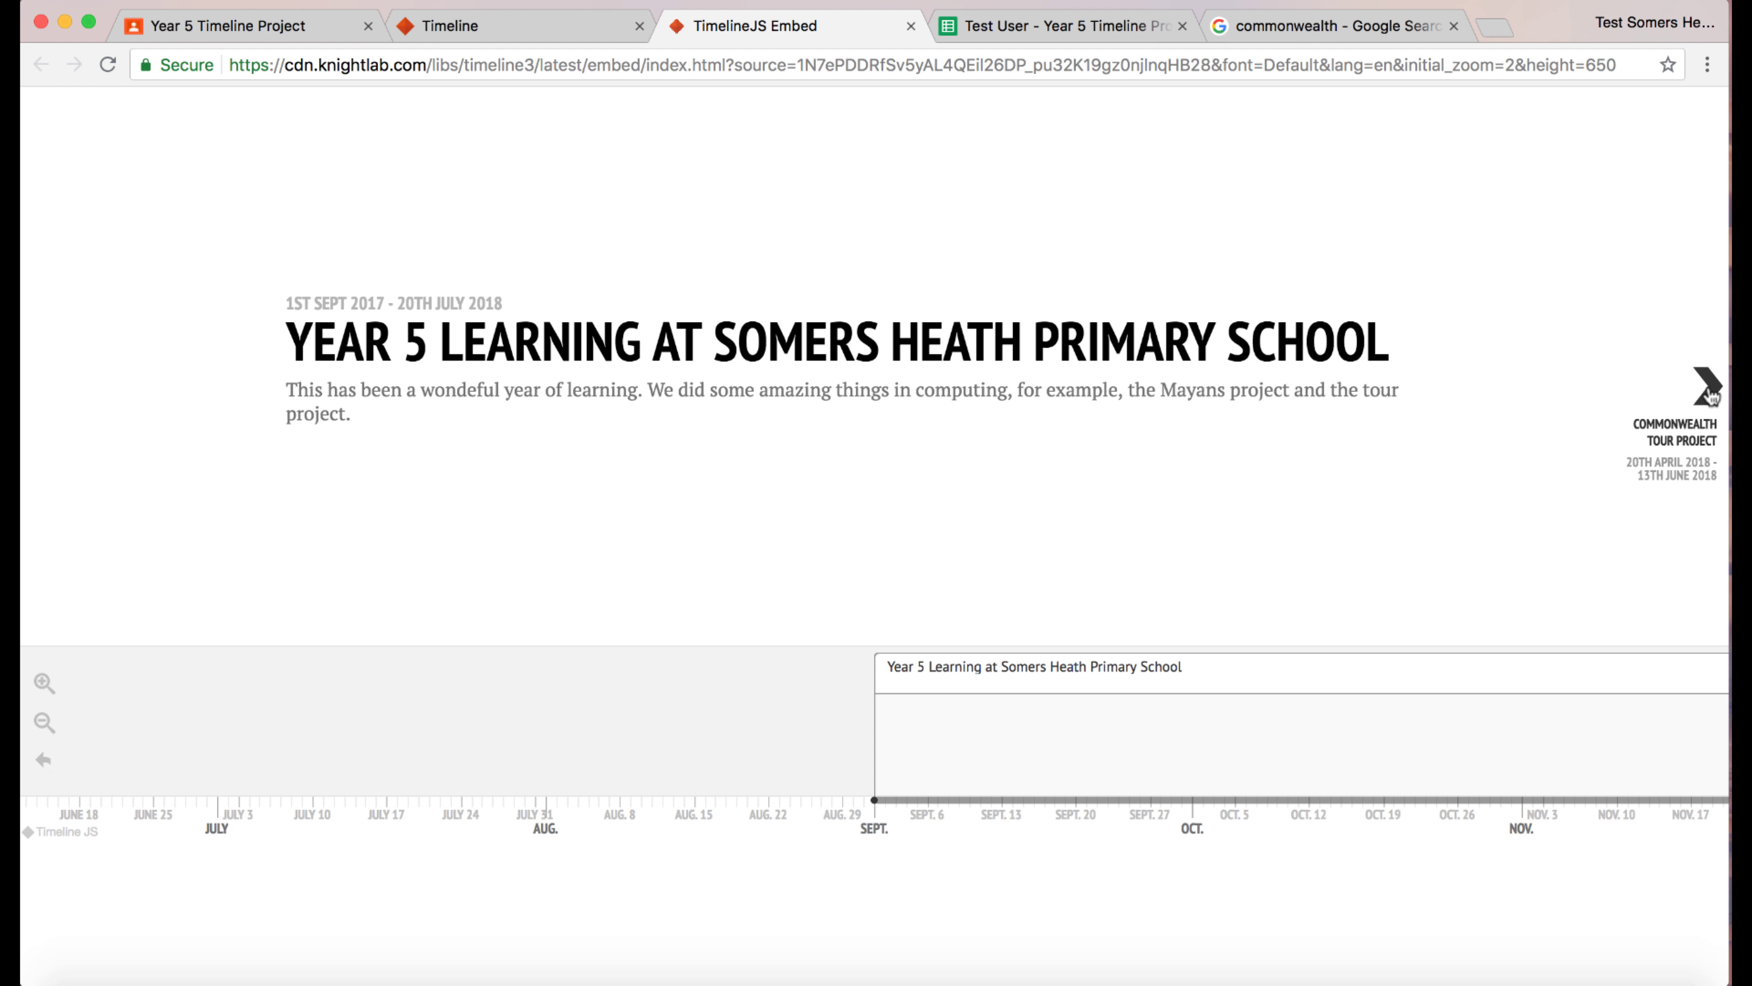
click(1708, 387)
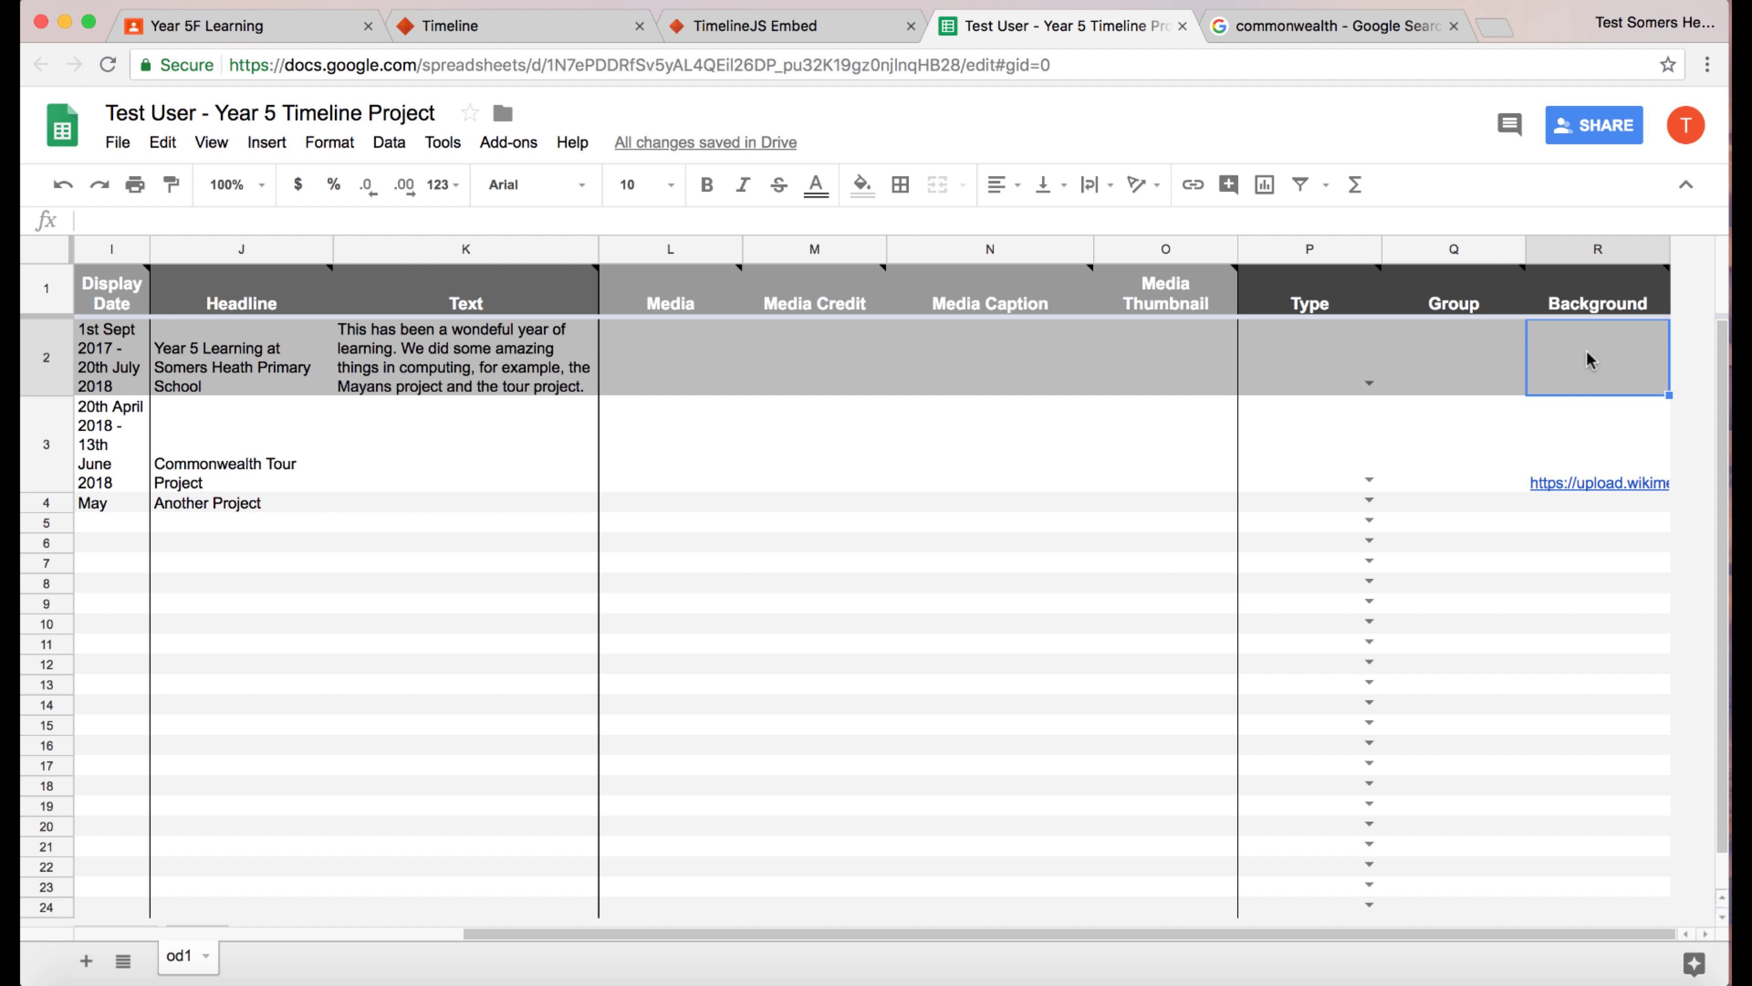
Open the Paletton colour designer linked in the Year 5F Learning Timeline Project post.
click(255, 28)
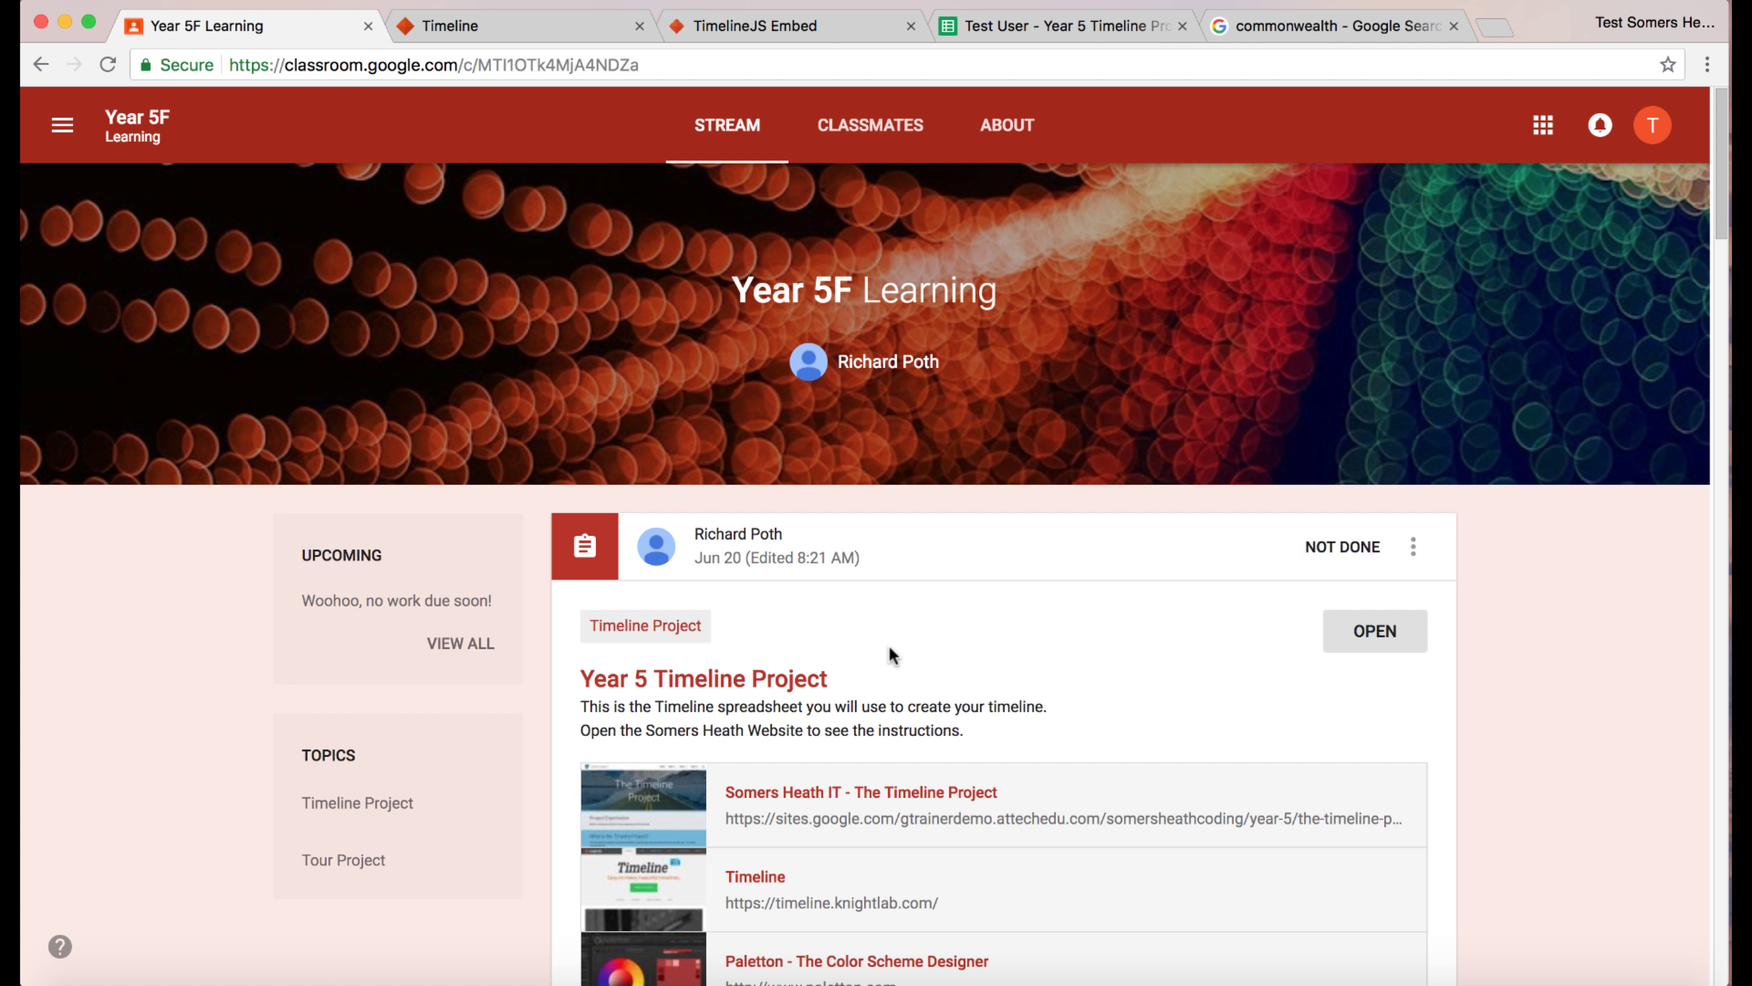
scroll(892, 657, down, 3)
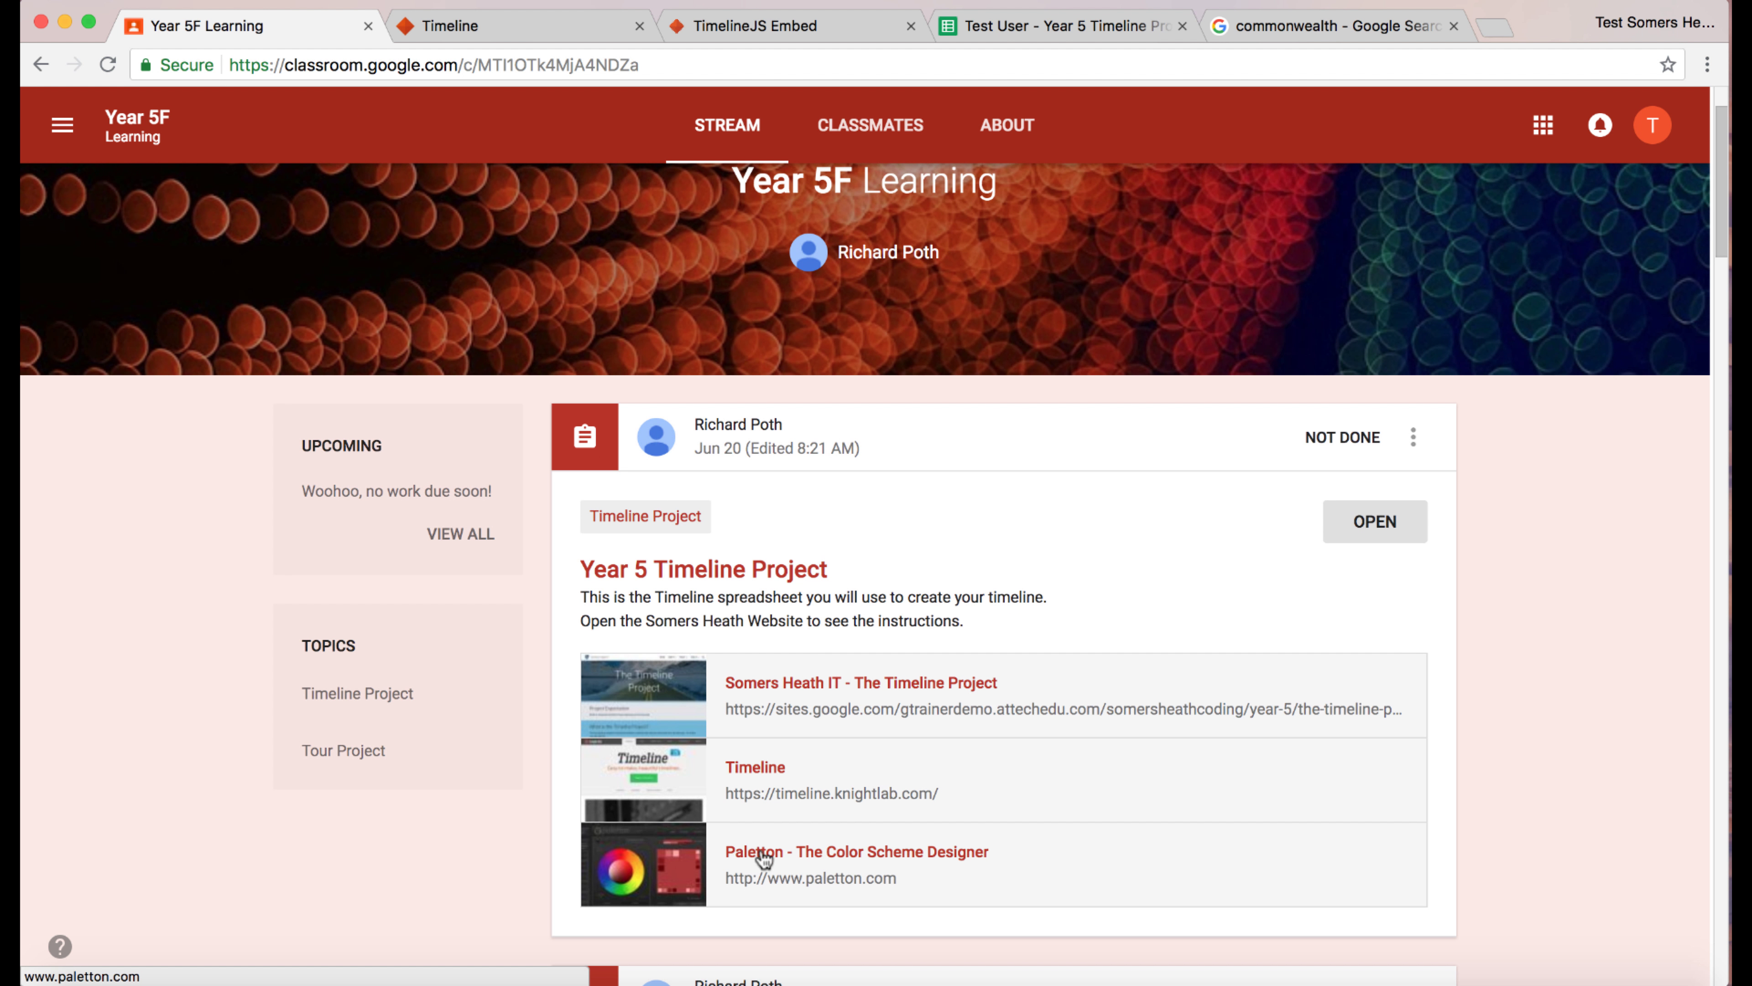
click(853, 859)
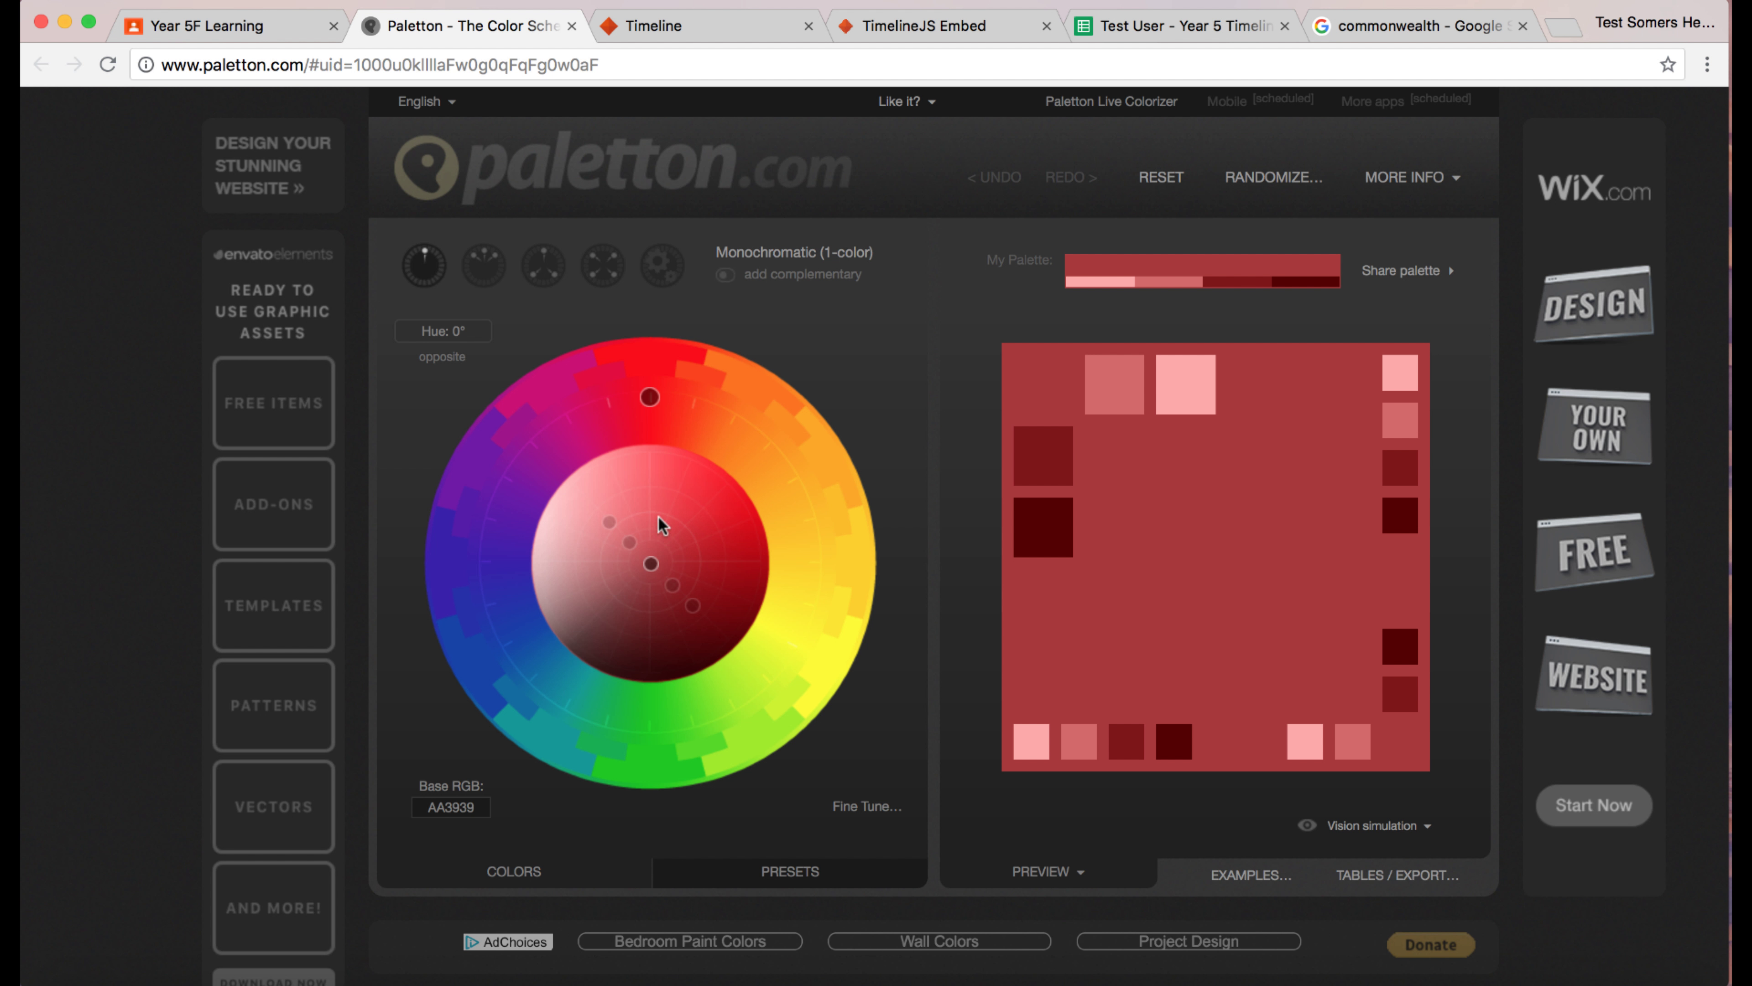
Shift the Paletton palette to a bright yellow and read its base hex FFD910.
click(830, 570)
drag(651, 564, 694, 488)
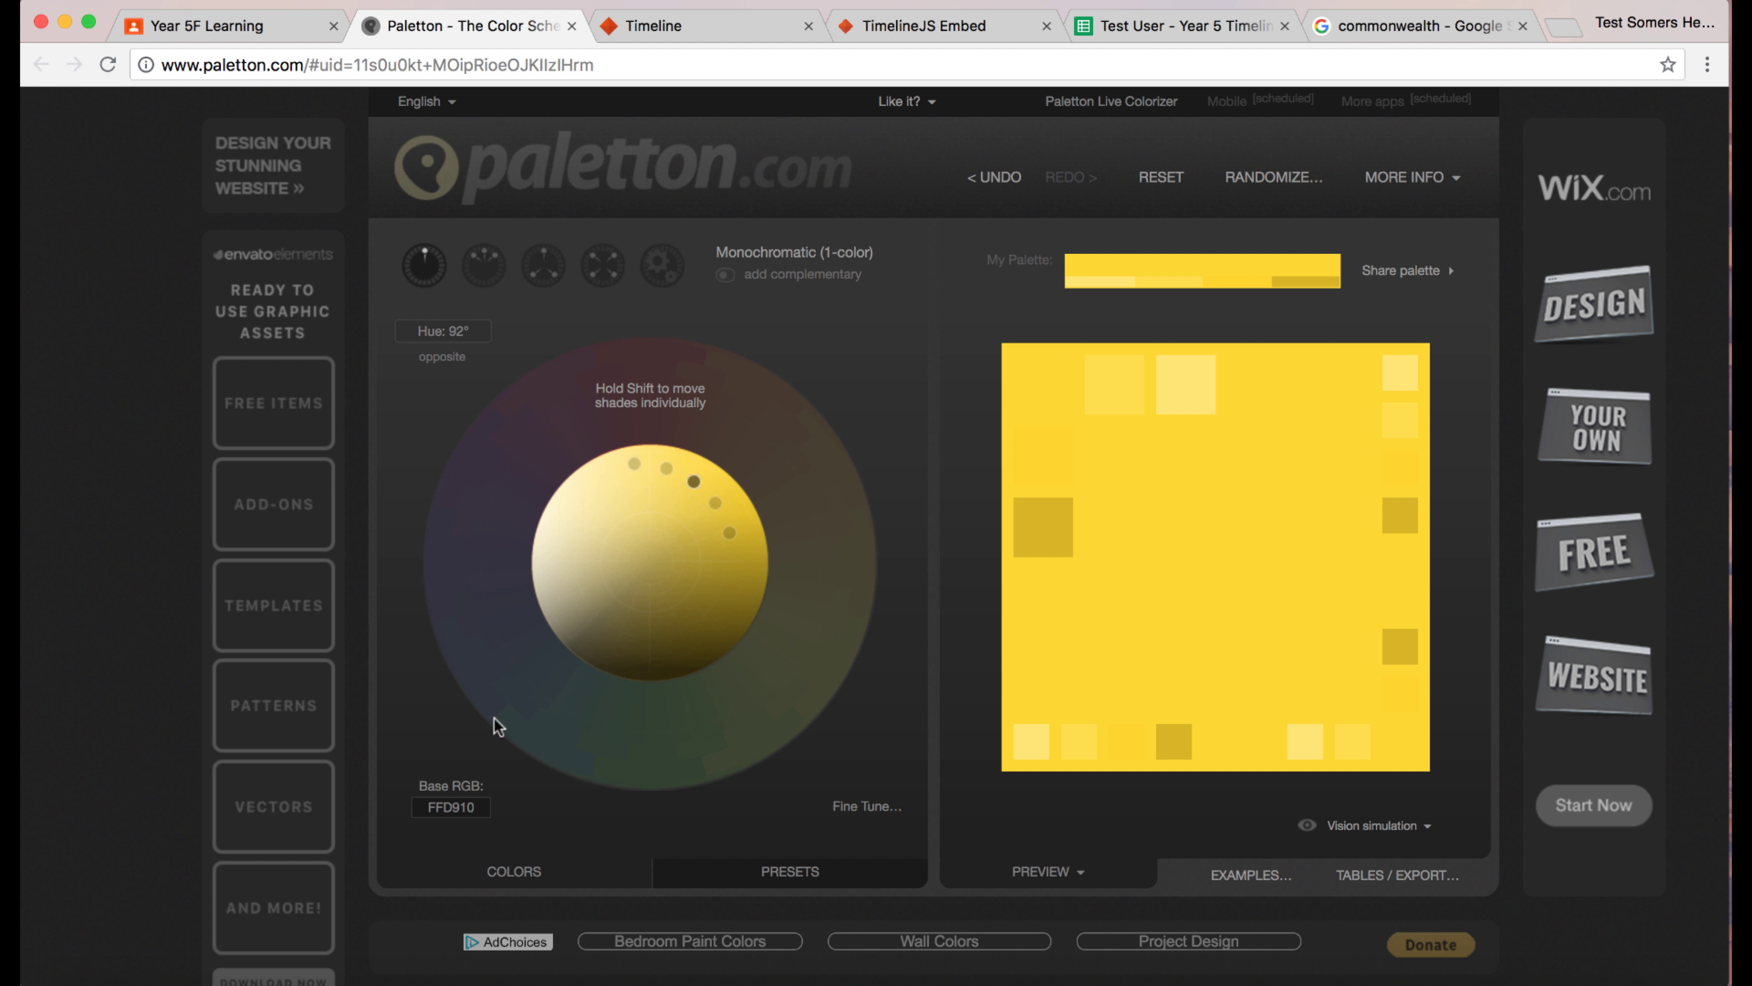
click(439, 813)
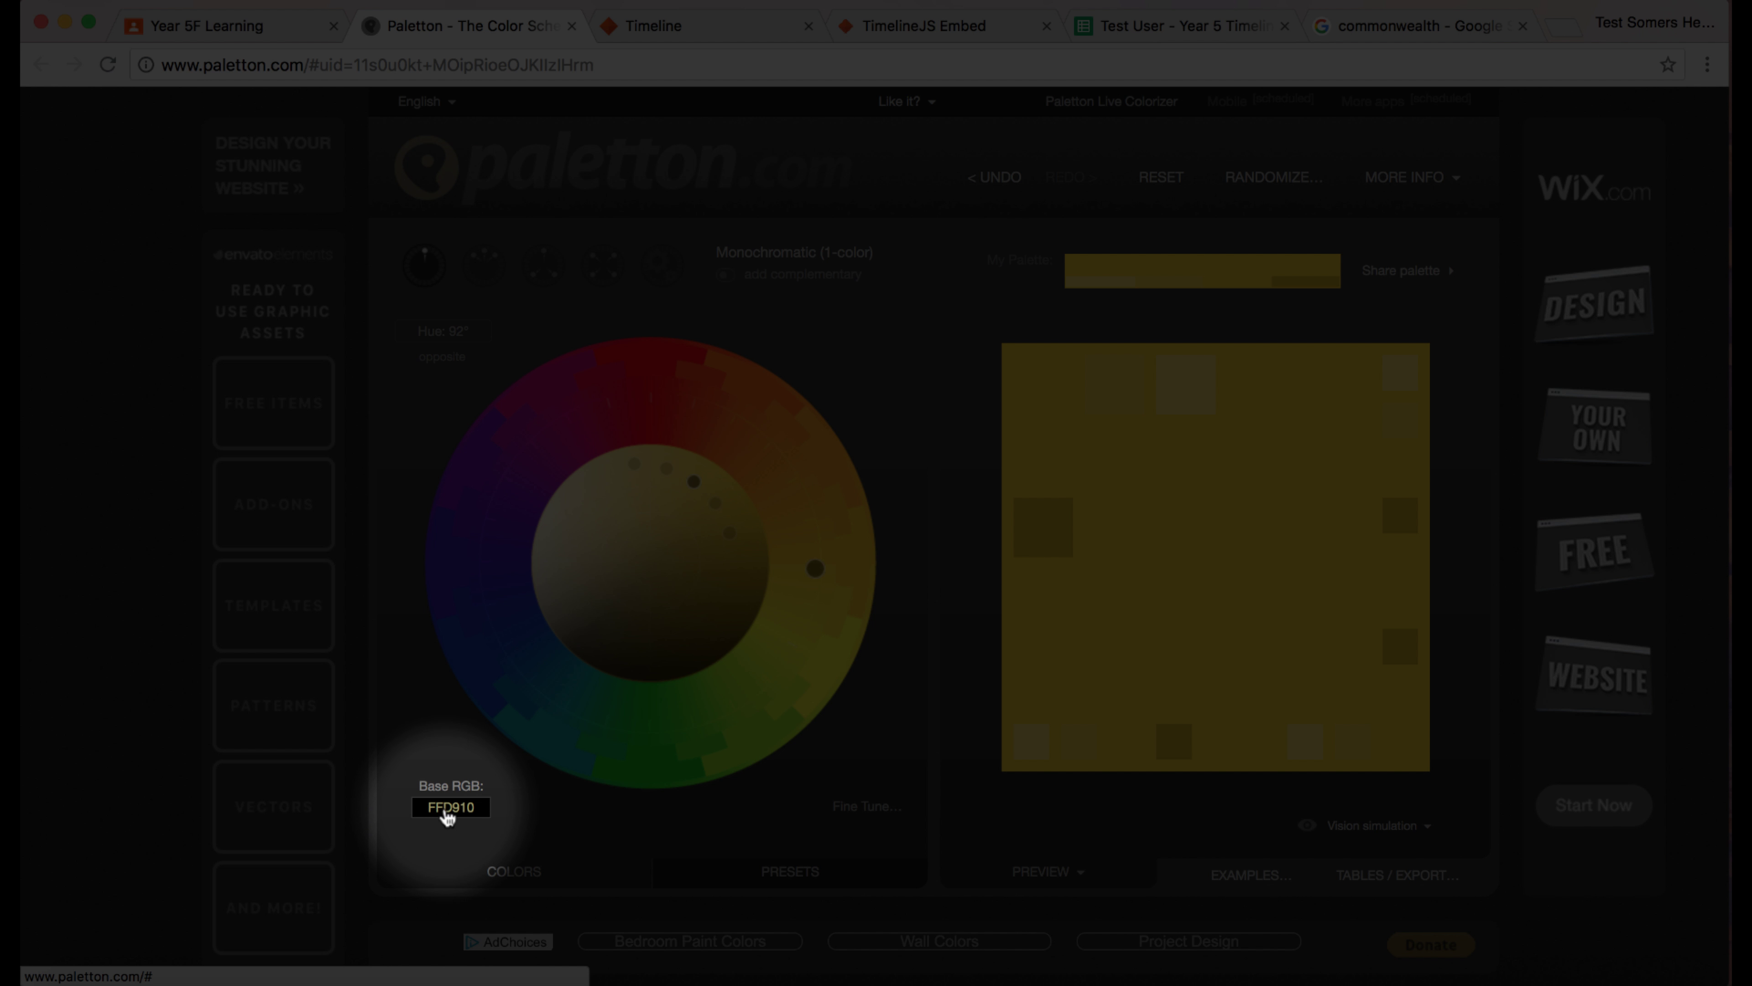
click(442, 813)
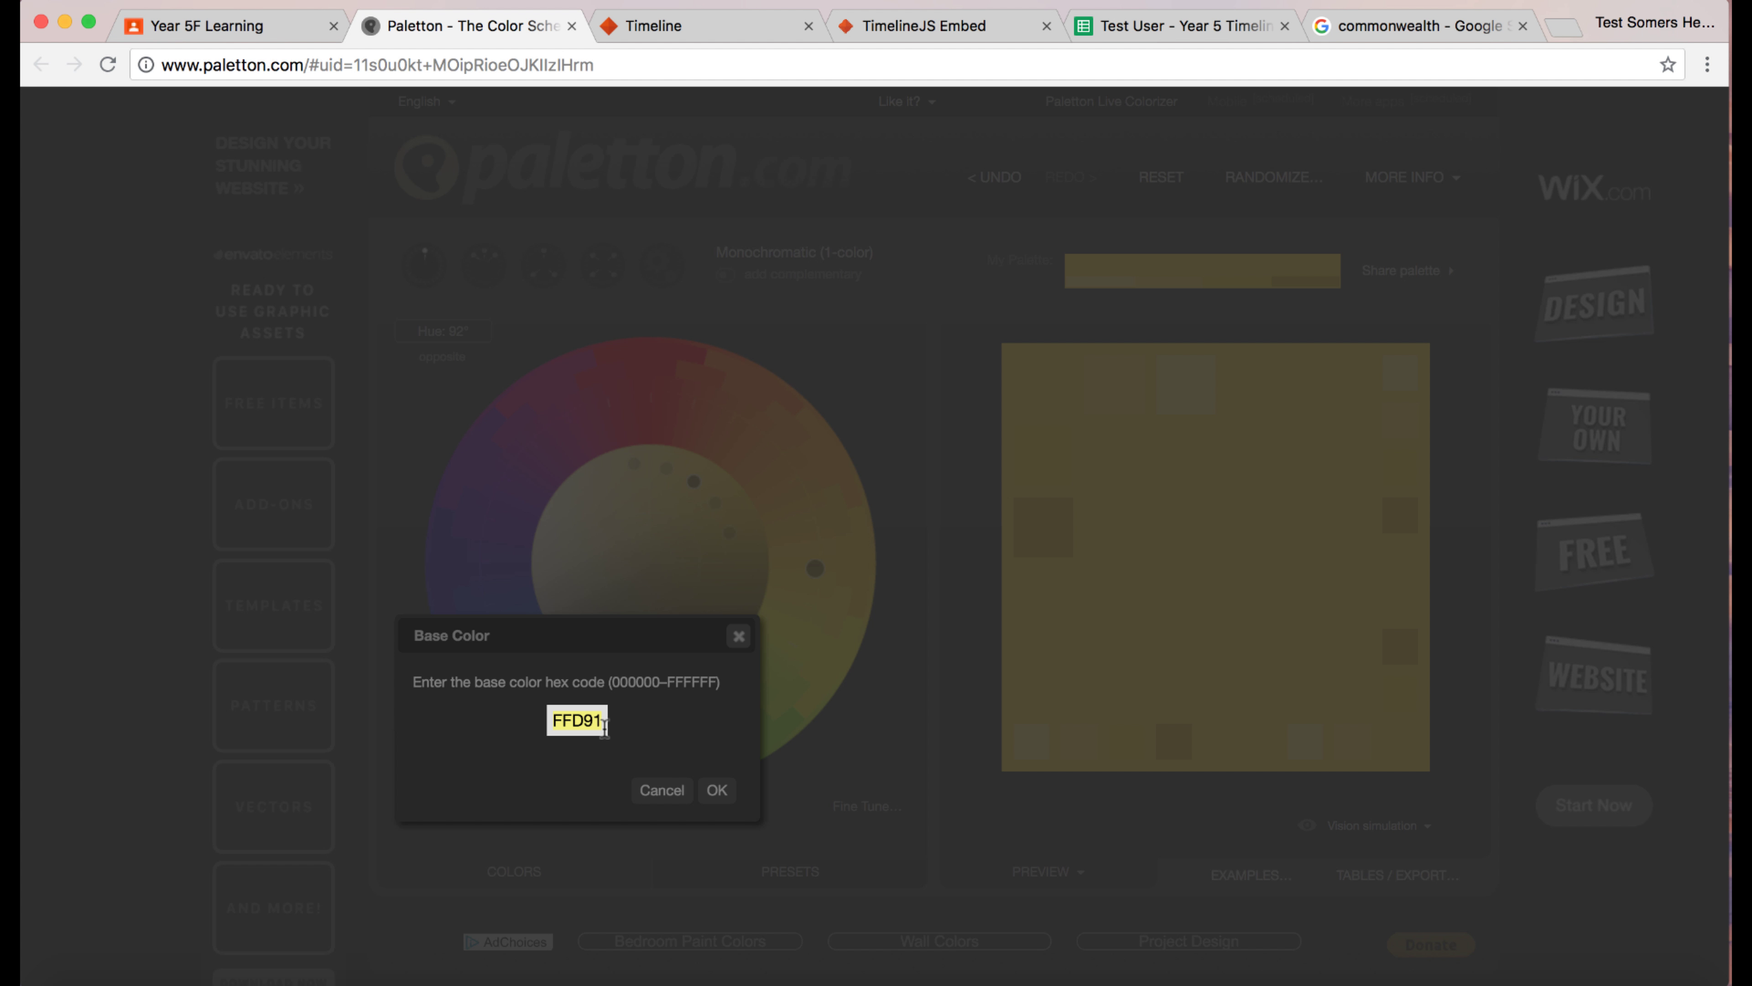
click(717, 789)
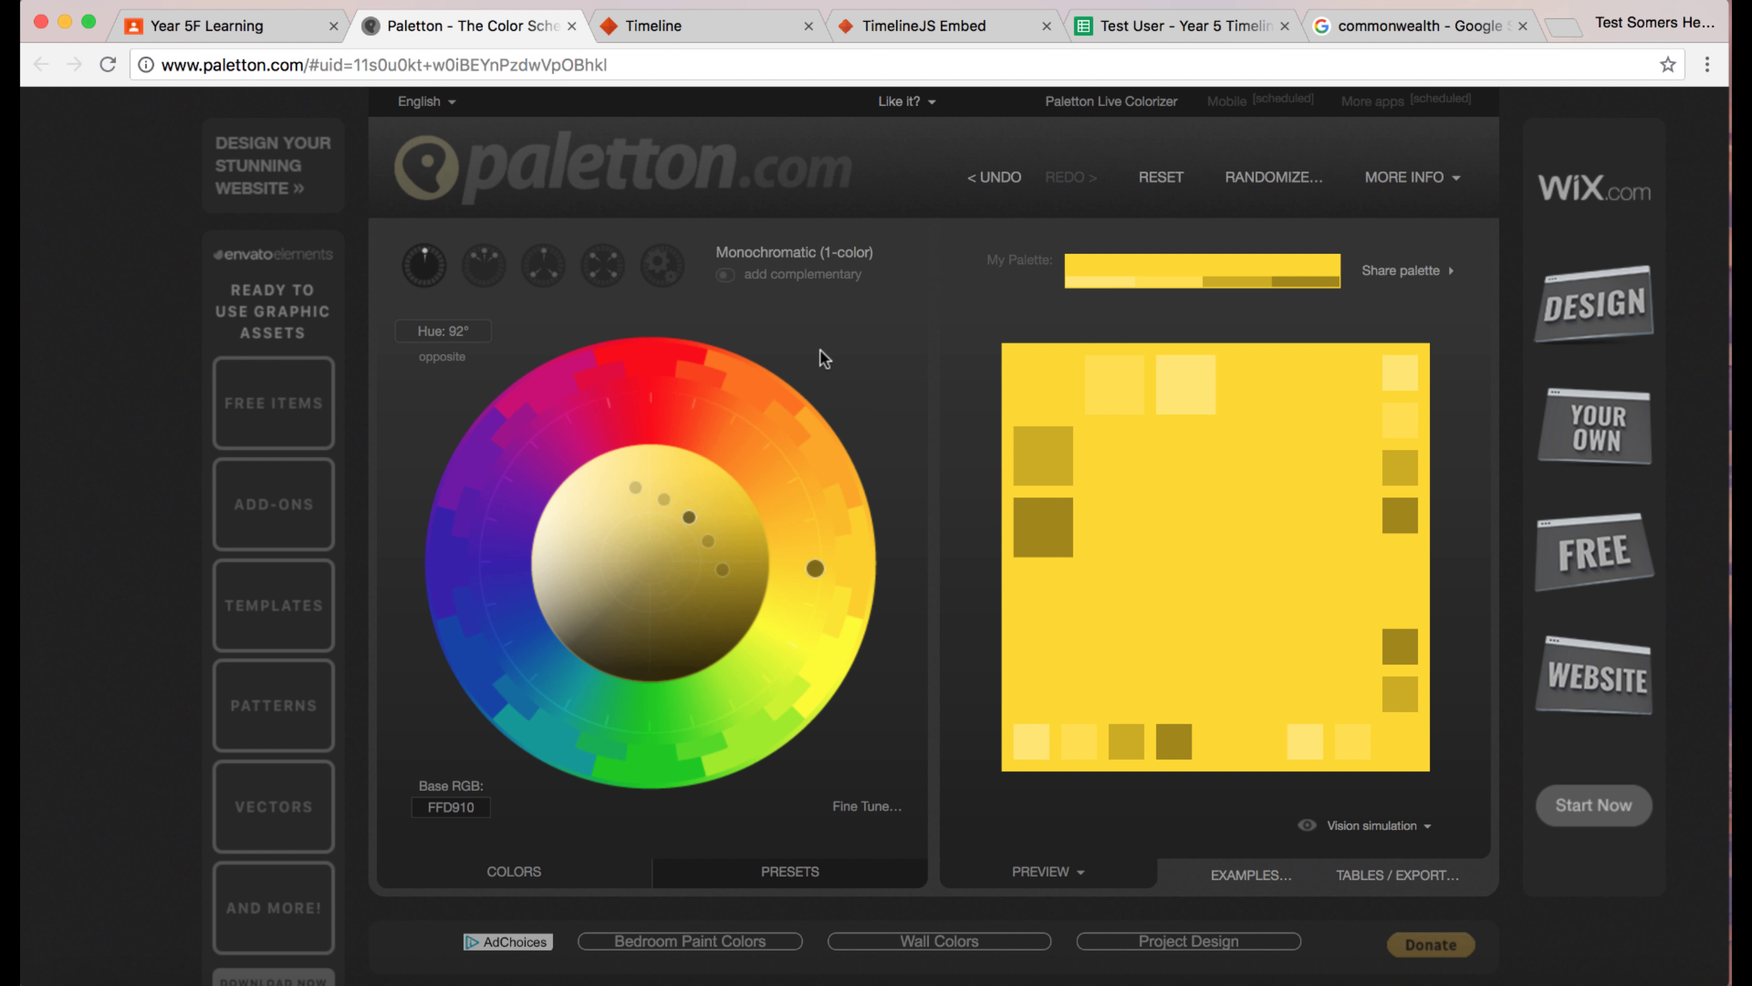
click(1171, 28)
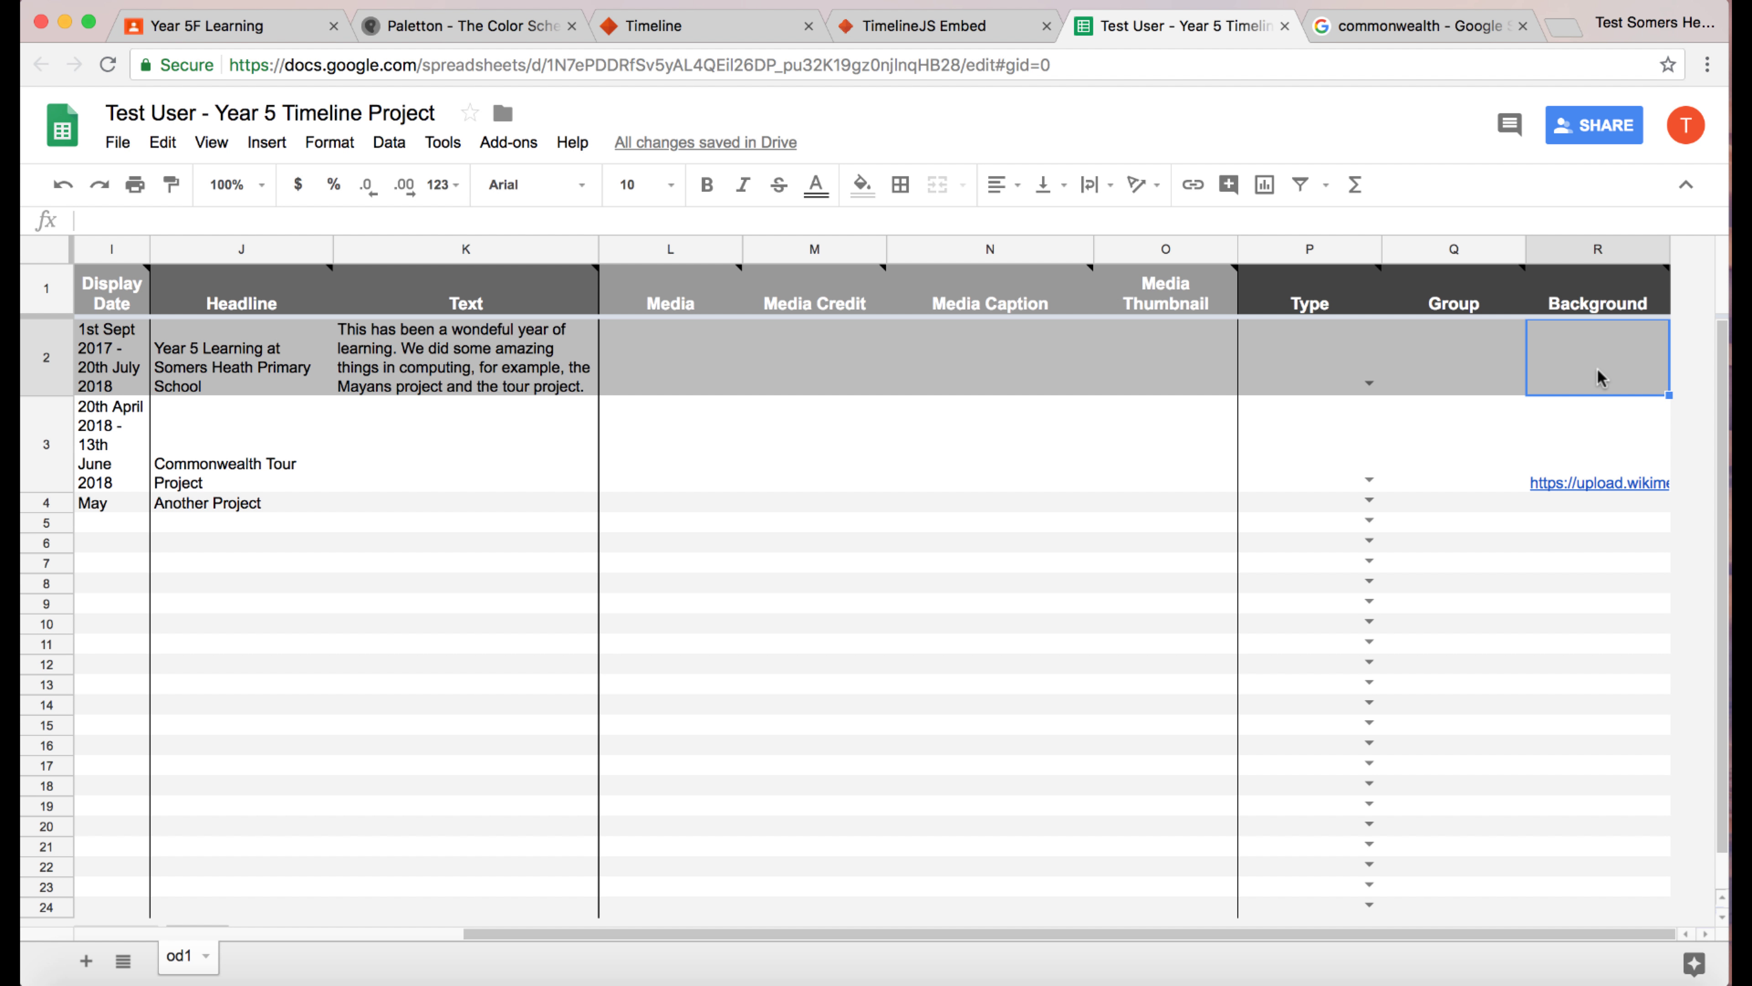
Enter #FFD910 as the title row's Background in cell R2.
text(#)
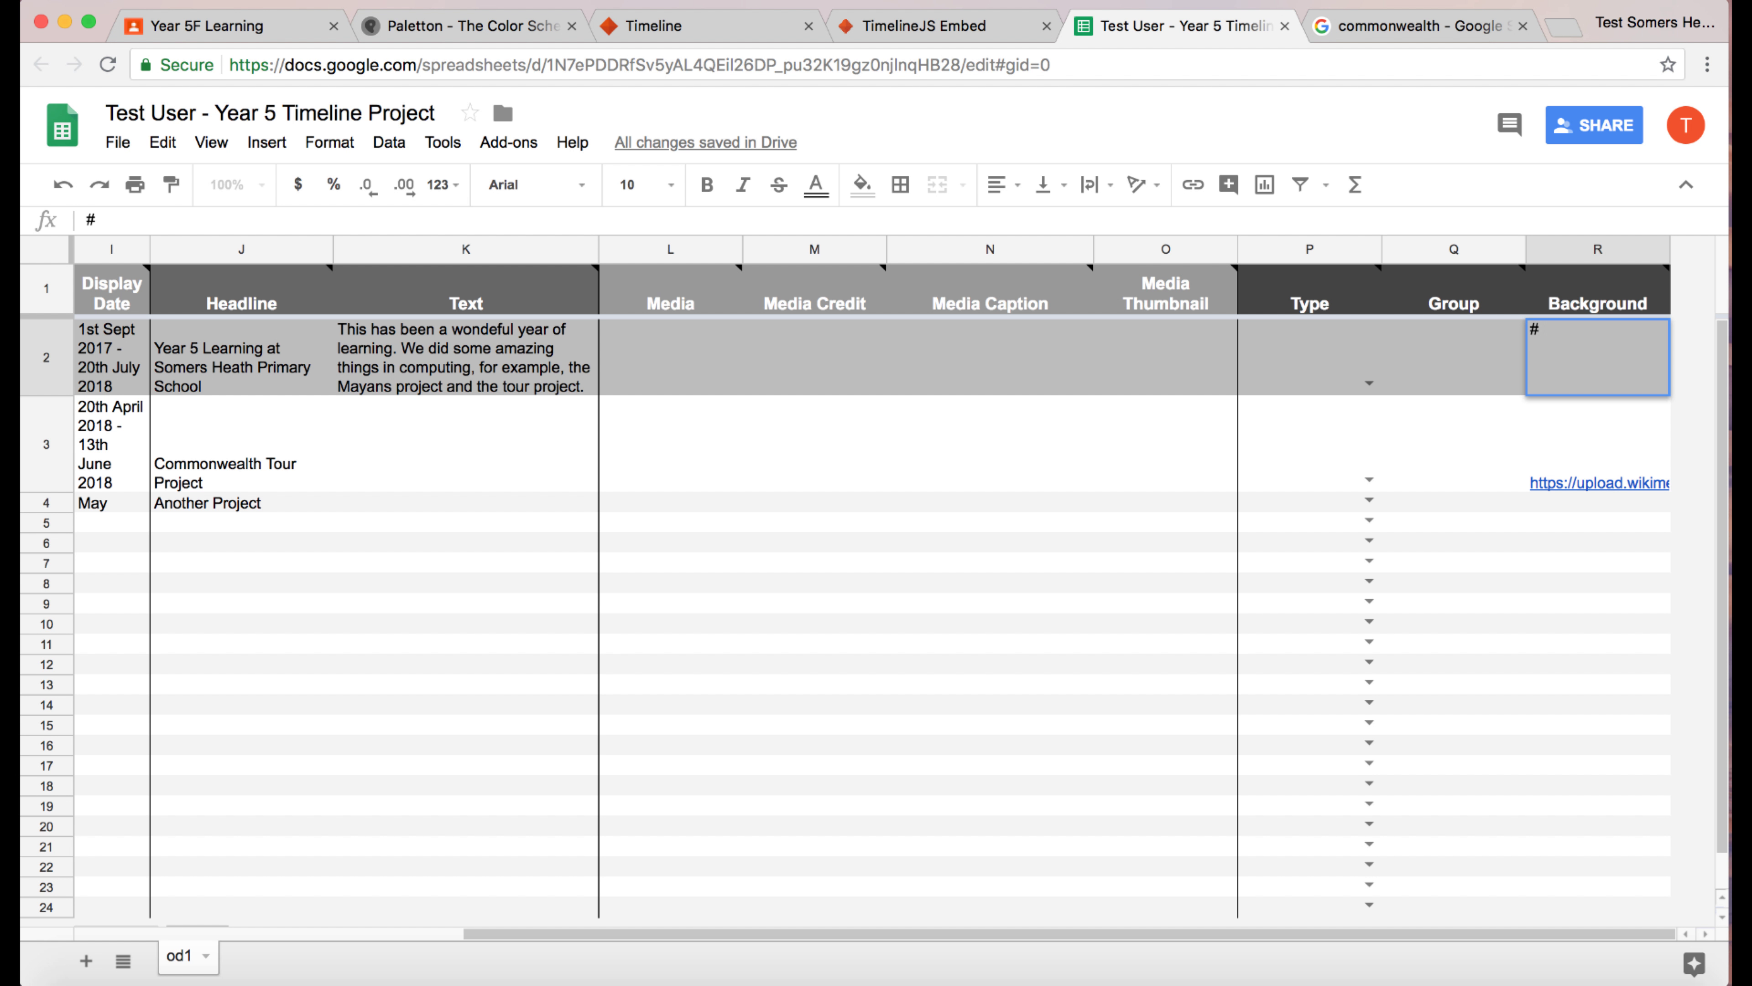
text(FFD910)
key(Return)
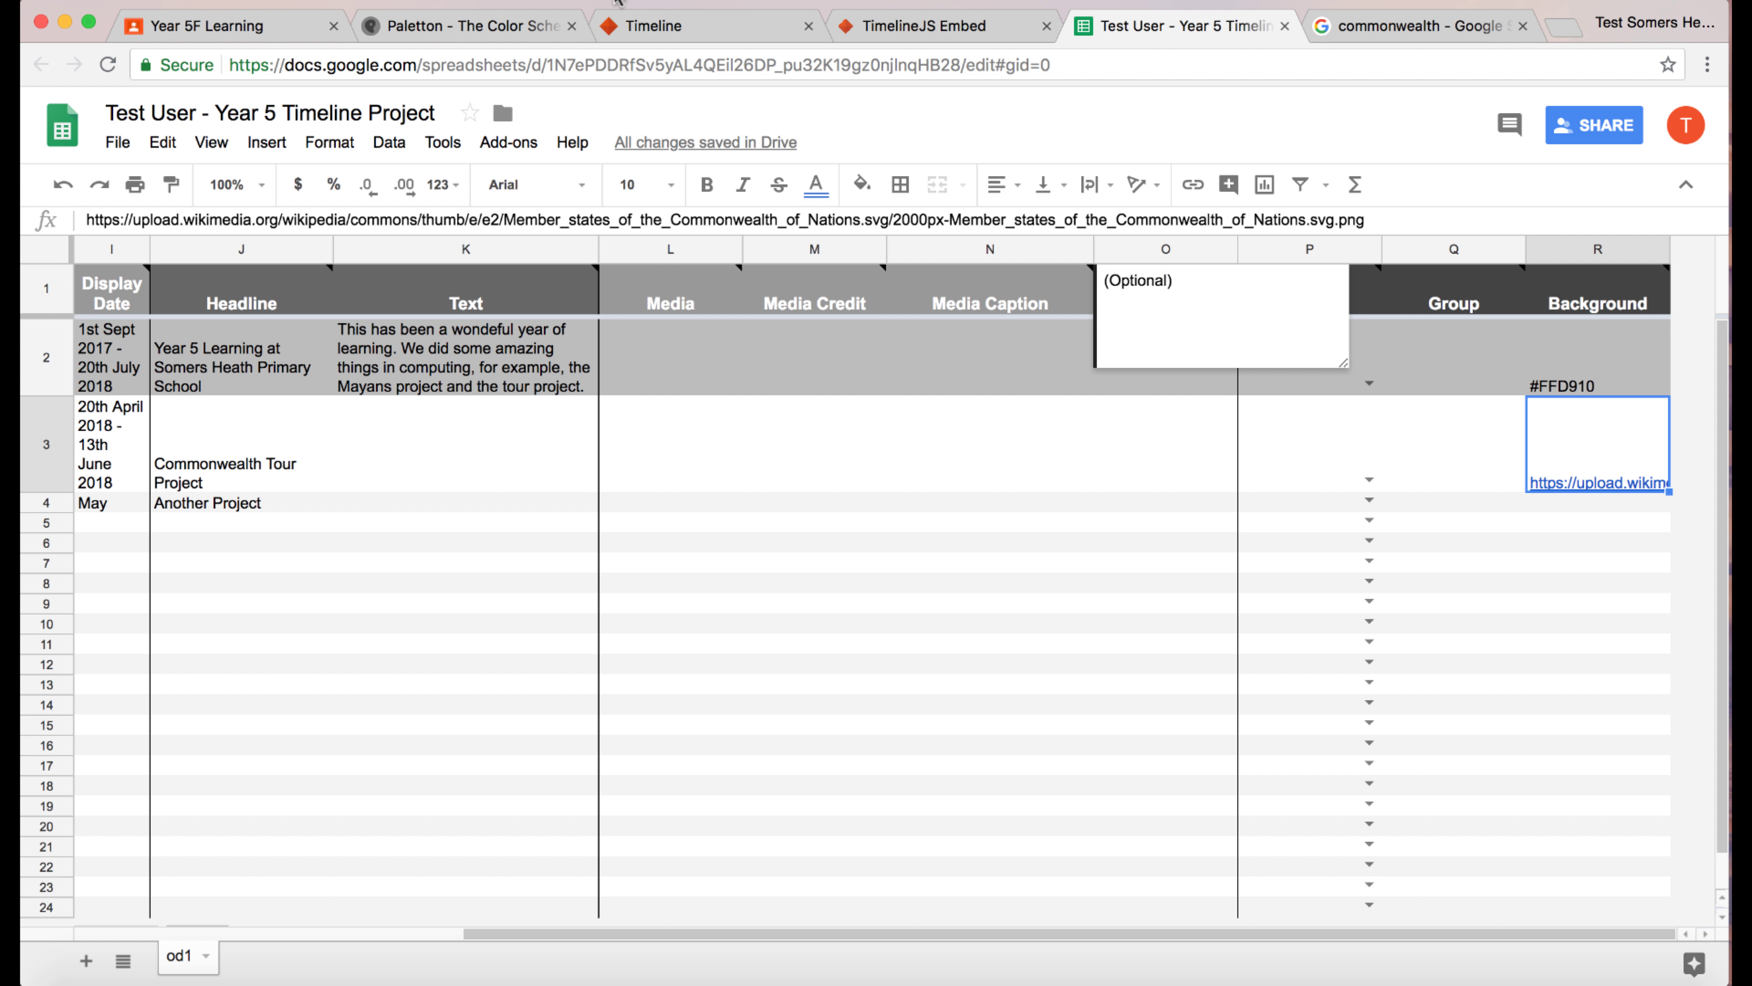
click(933, 28)
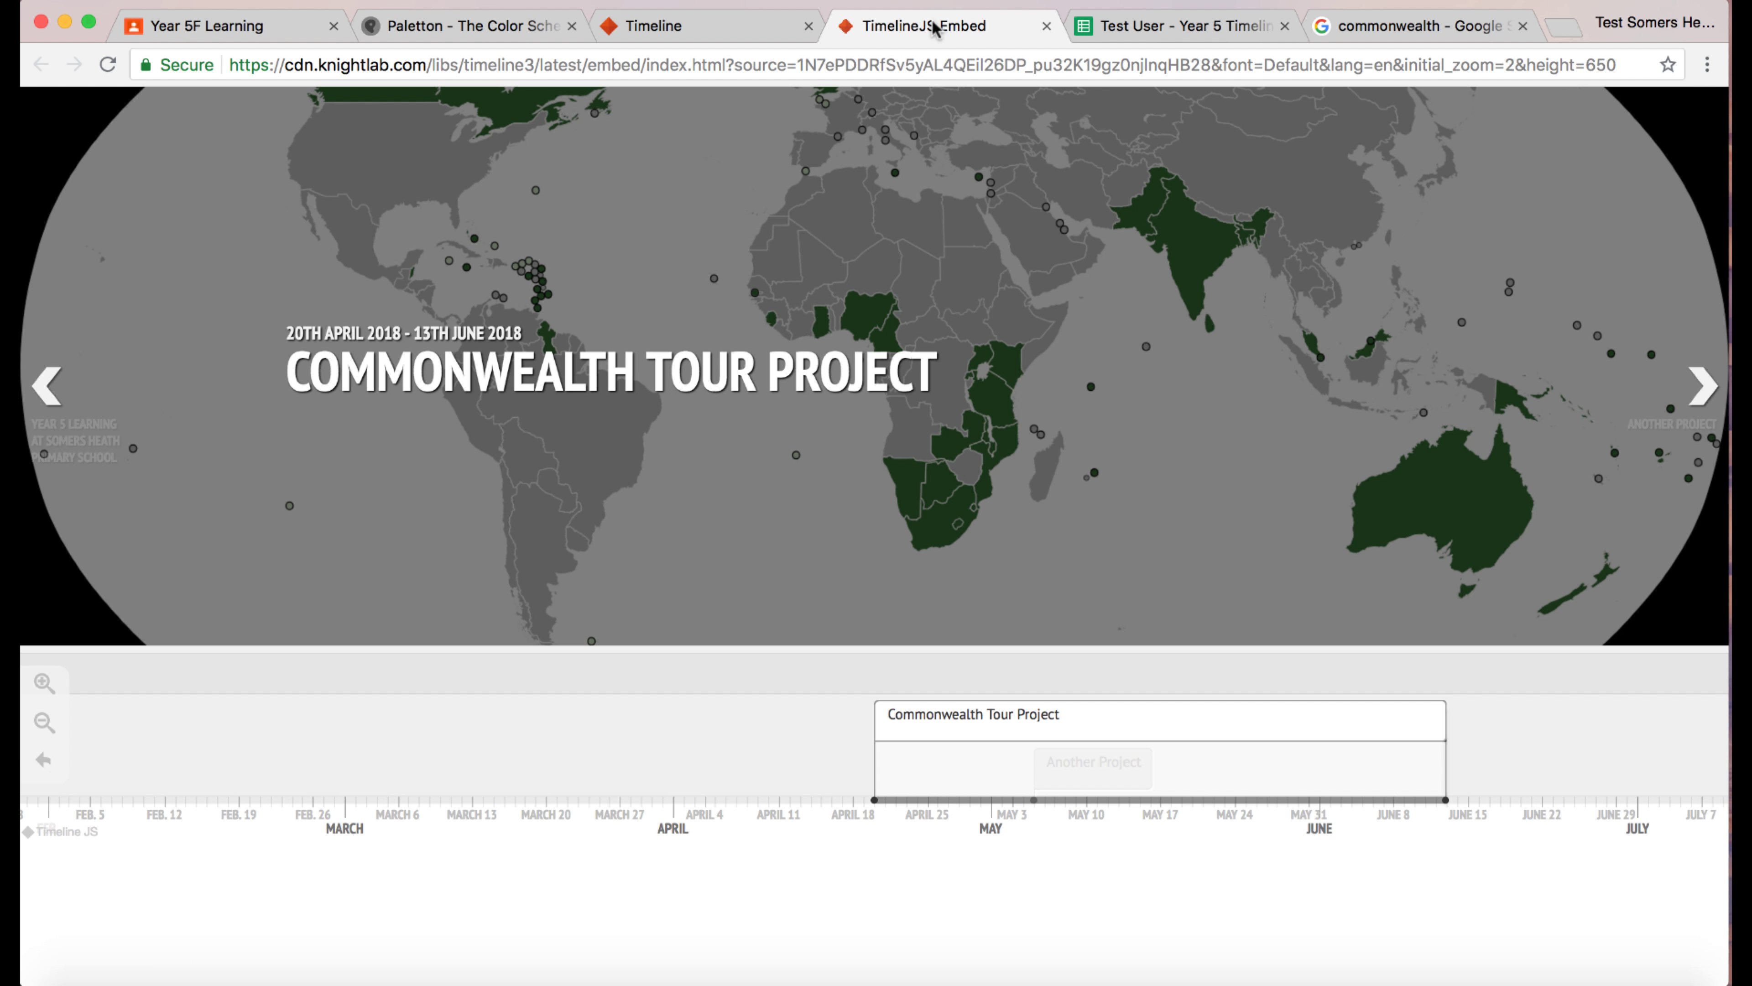
Reload the timeline and compare its yellow title slide against the Paletton palette.
click(108, 64)
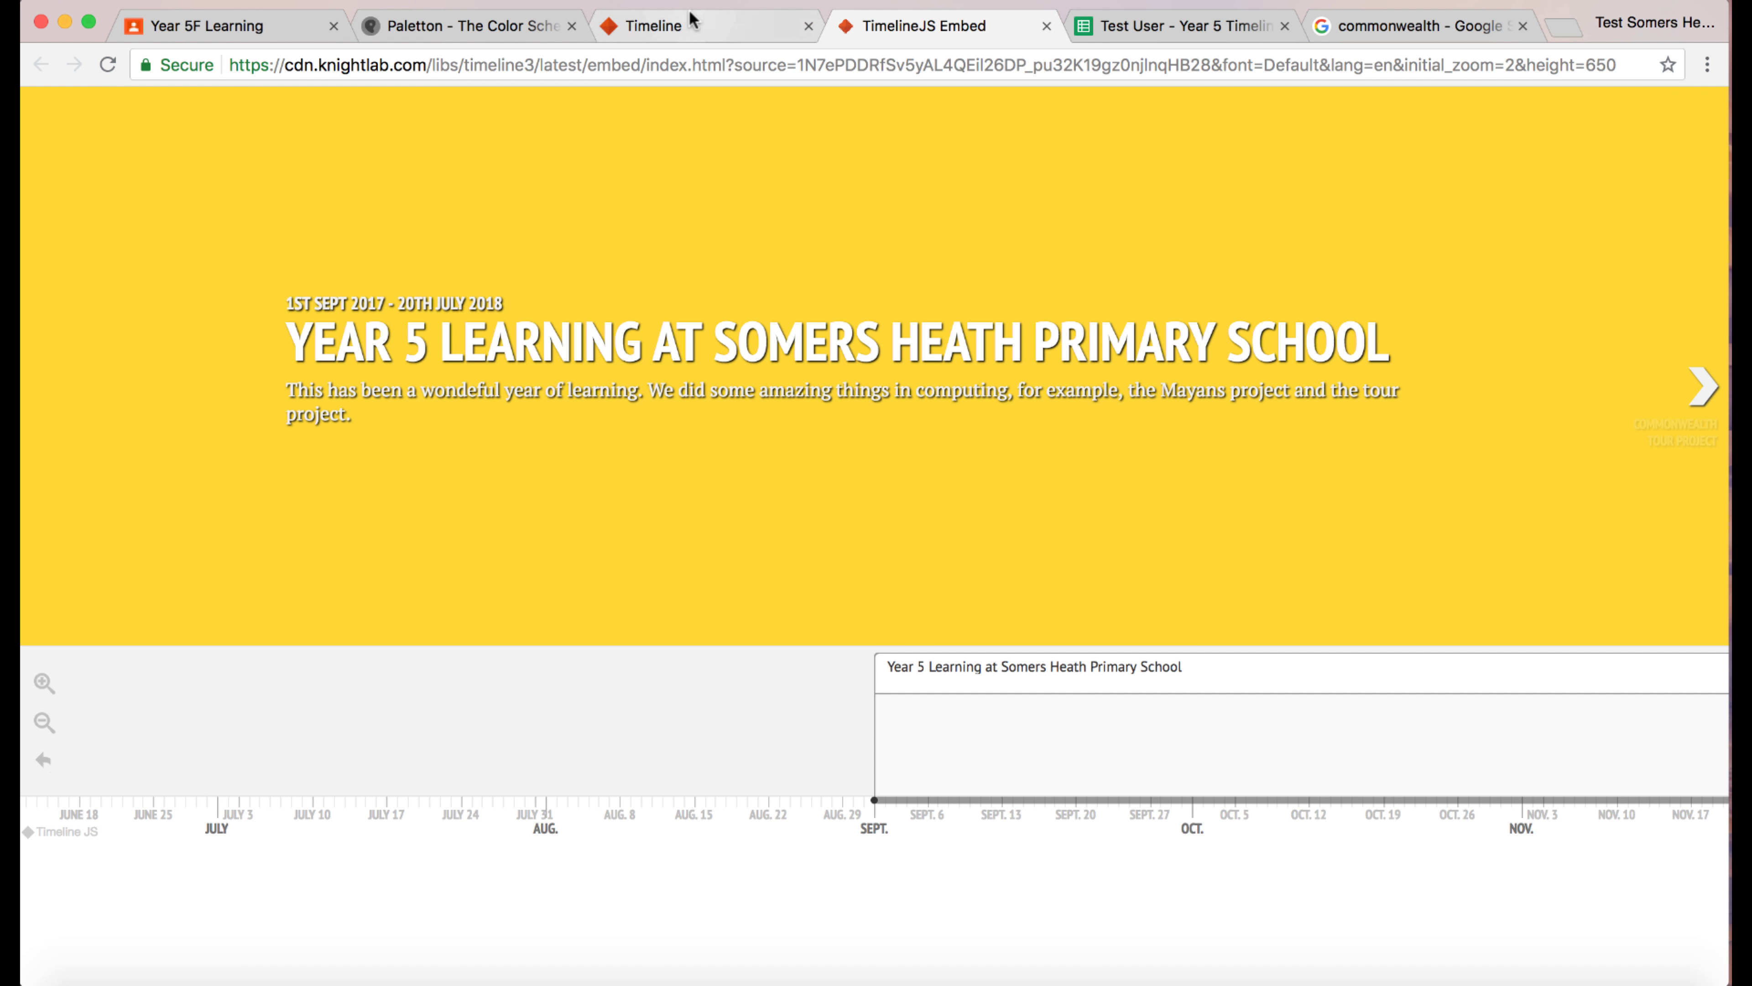
click(467, 31)
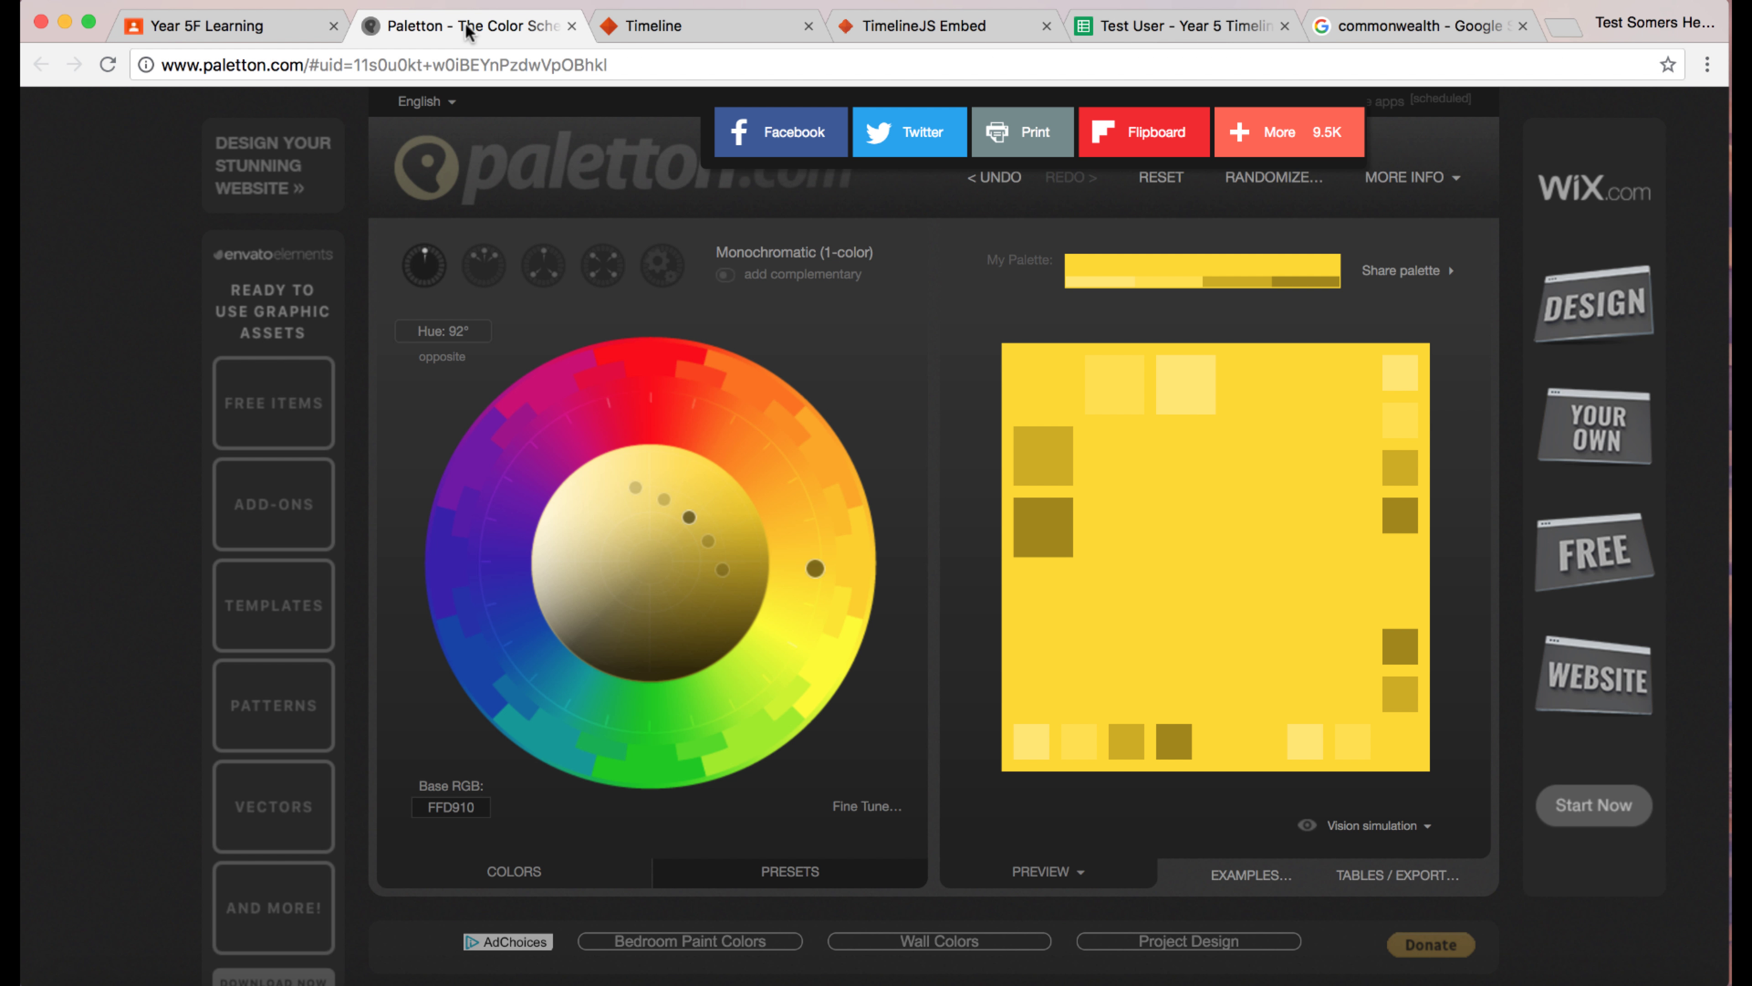
click(949, 28)
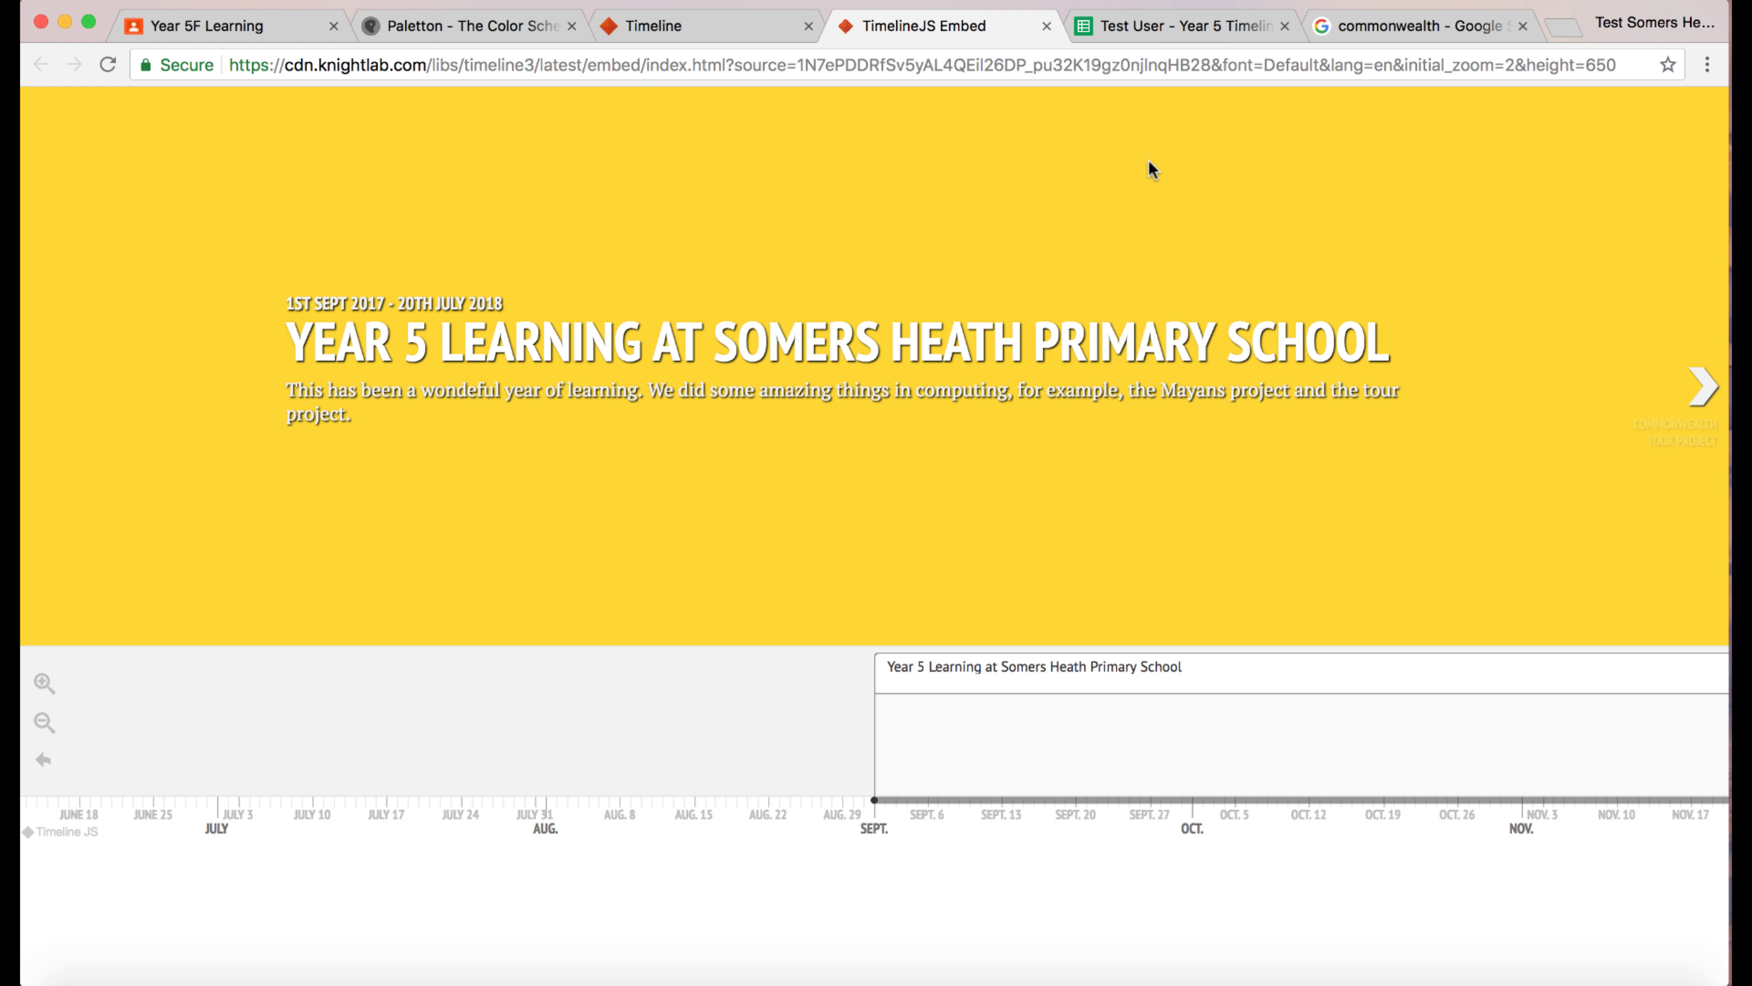